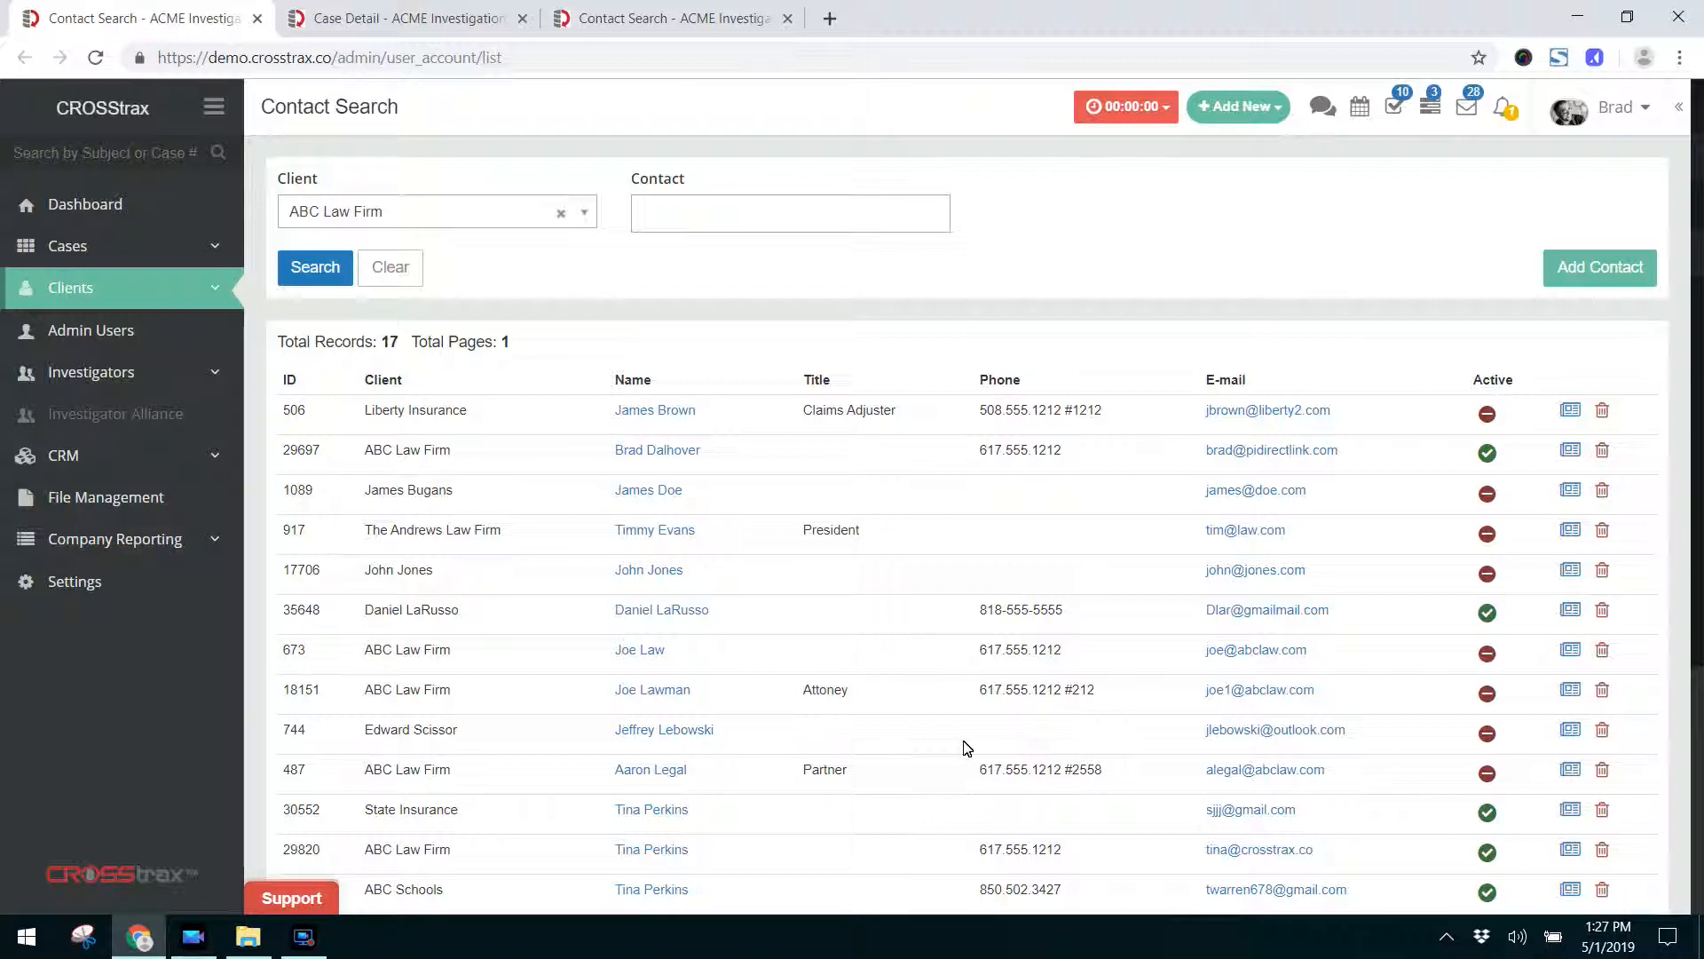
Filter the contact list by the client ABC Law Firm and check the total number of records.
left_click(217, 291)
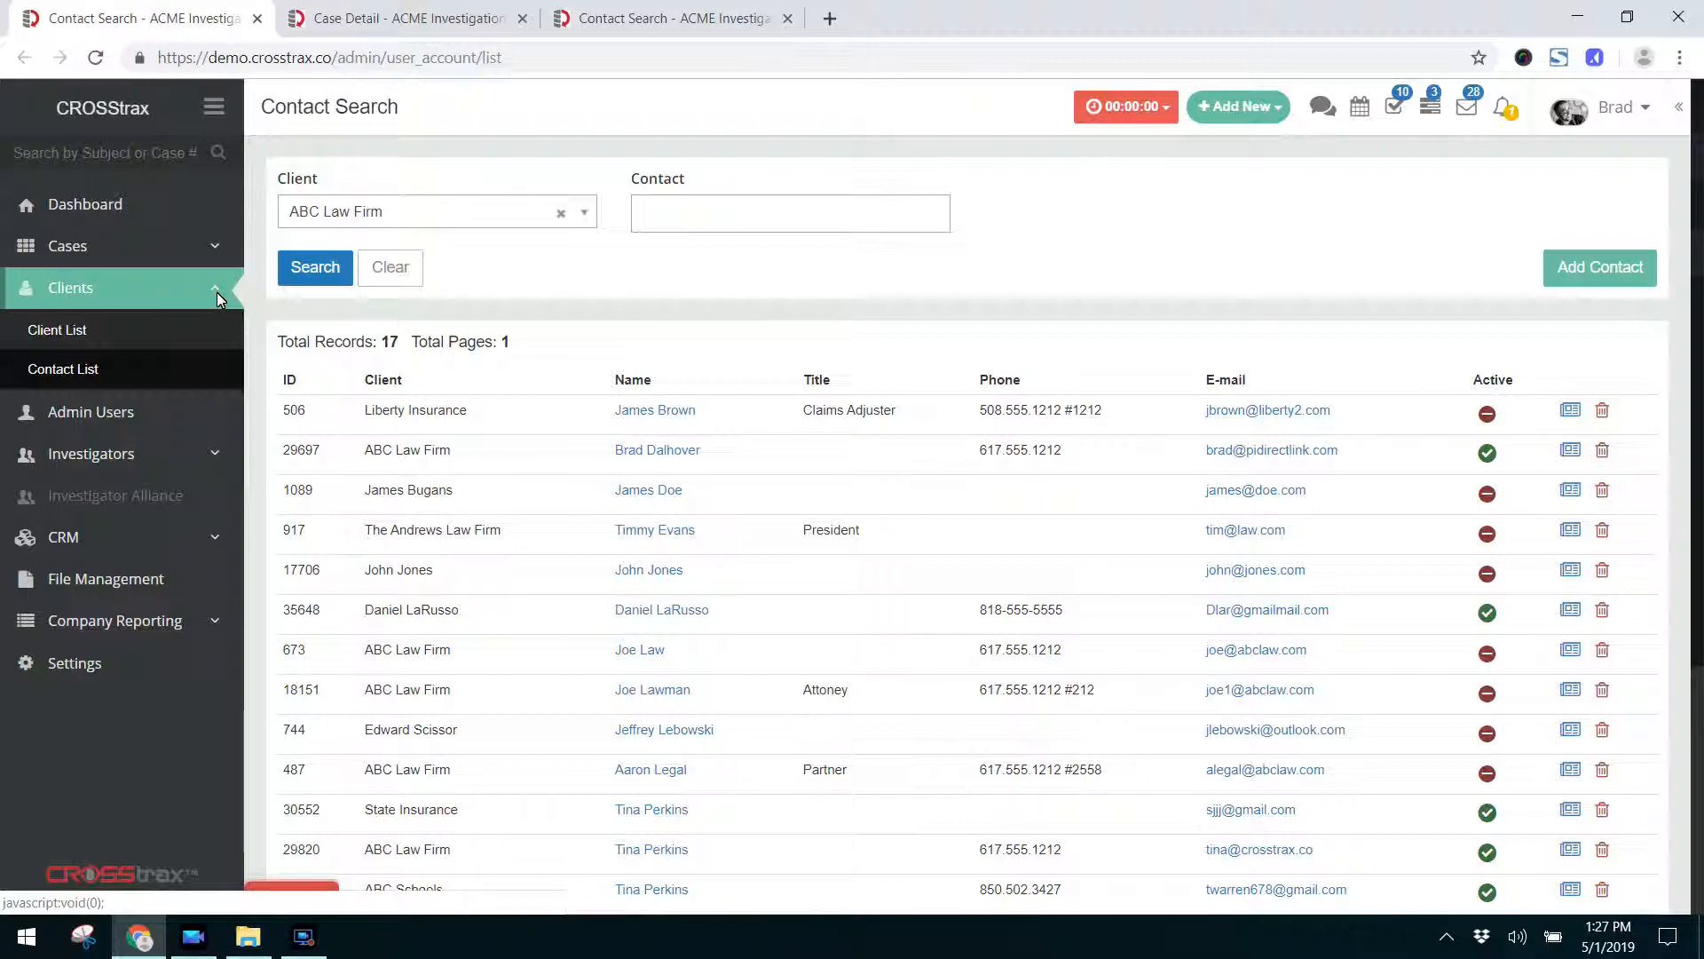
left_click(328, 286)
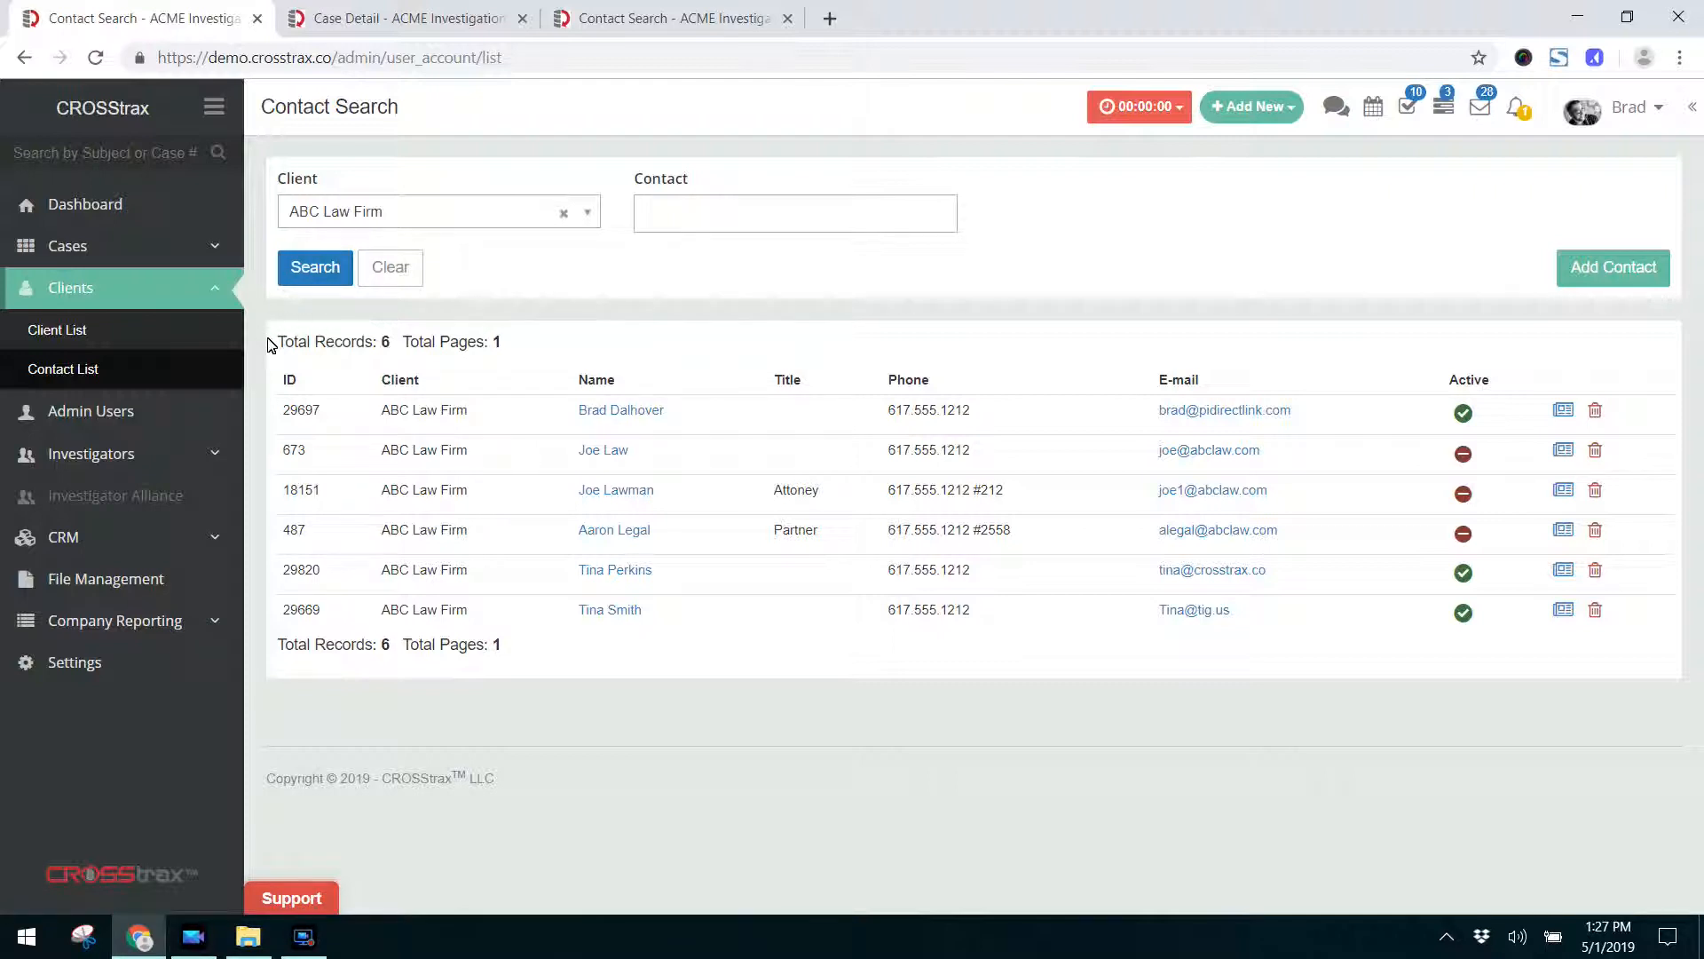
left_click_drag(277, 348, 392, 350)
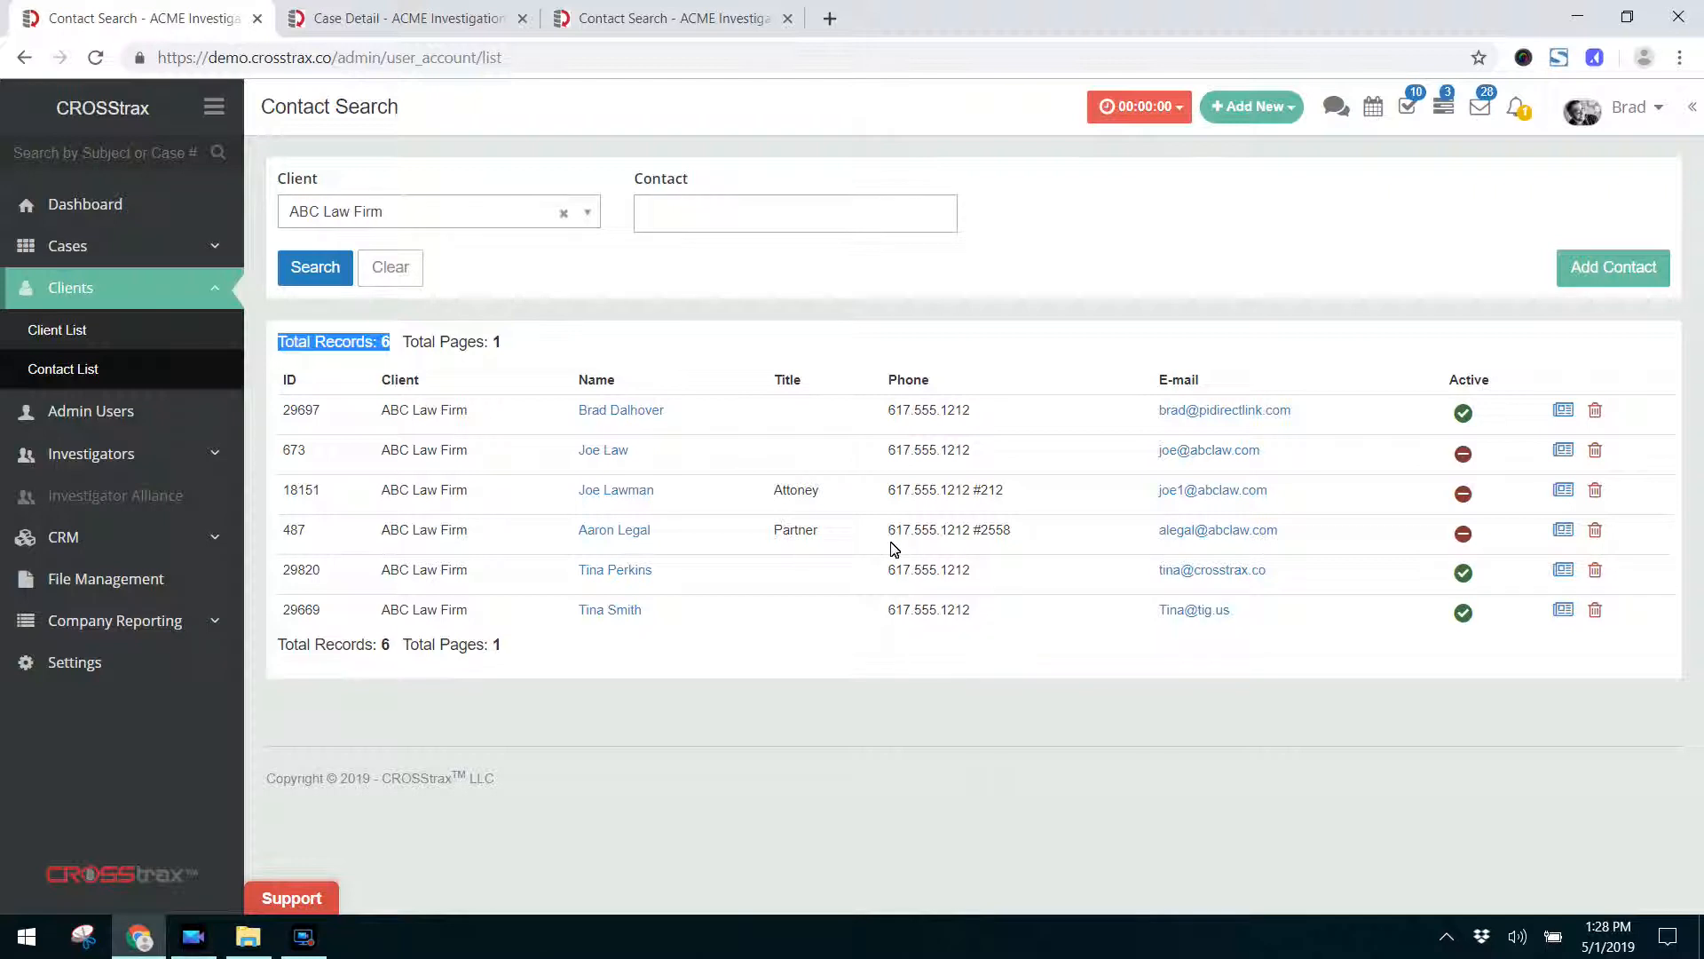
left_click(720, 648)
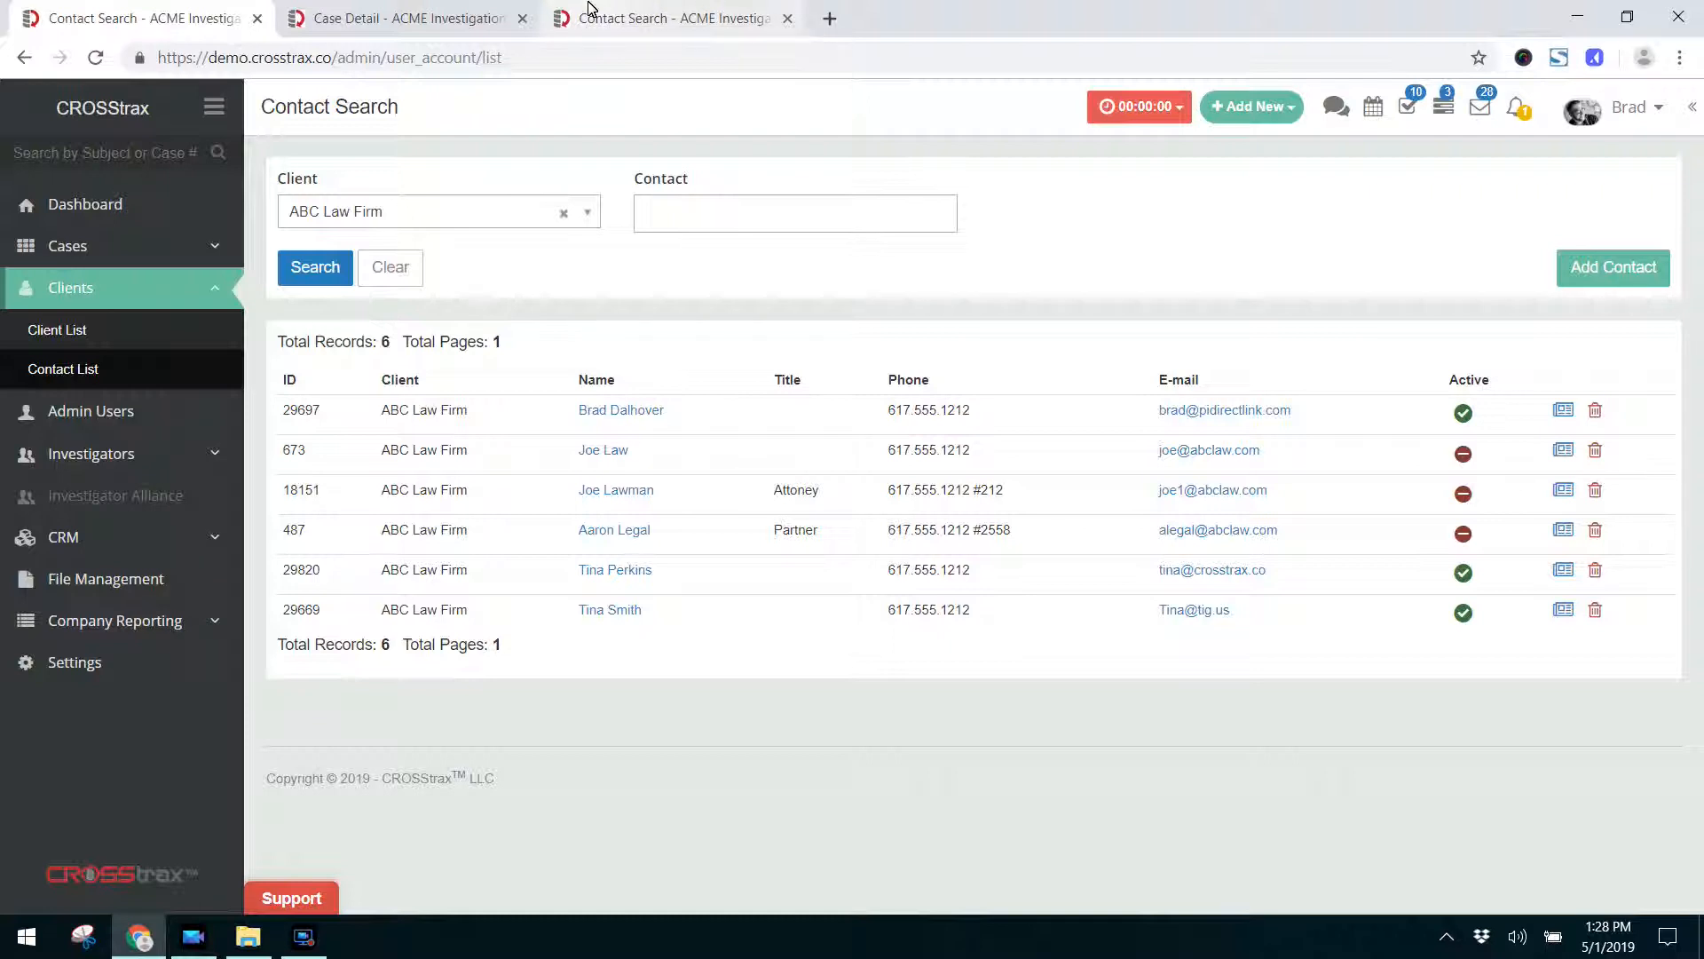
Switch to the other contact search and examine the found contact's client and name entries.
left_click(621, 18)
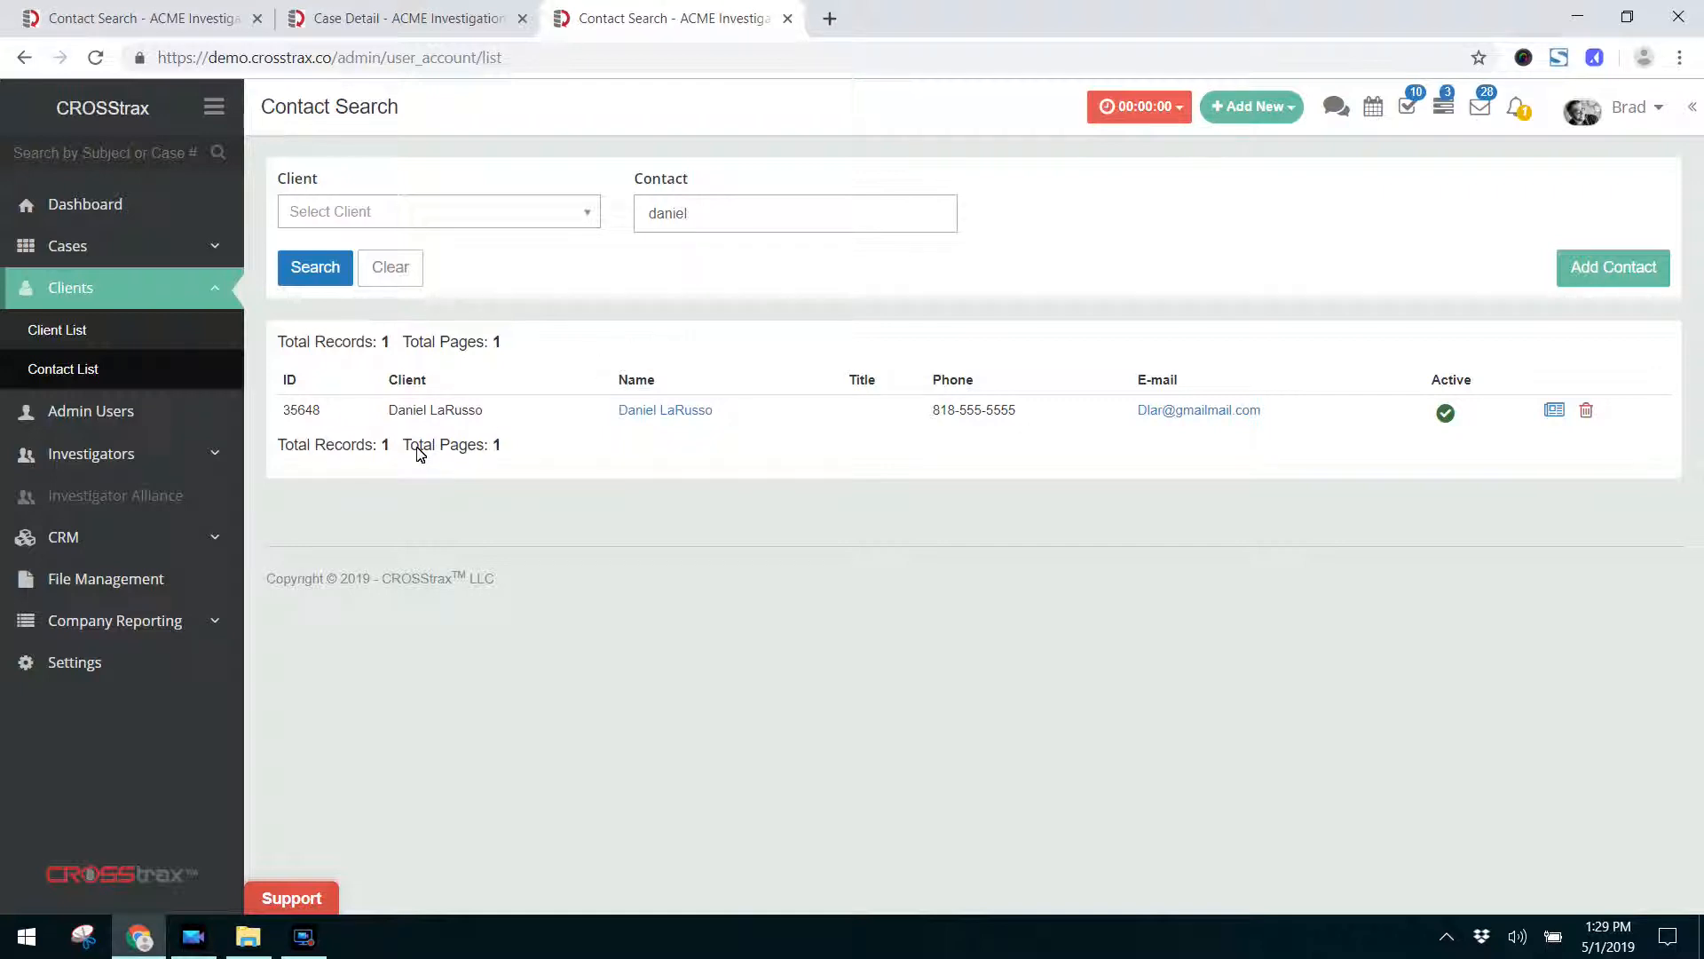
left_click_drag(388, 410, 489, 419)
mouse_move(620, 410)
left_mouse_down()
mouse_move(717, 409)
mouse_move(720, 425)
mouse_move(726, 404)
mouse_move(601, 407)
mouse_move(612, 415)
left_mouse_up()
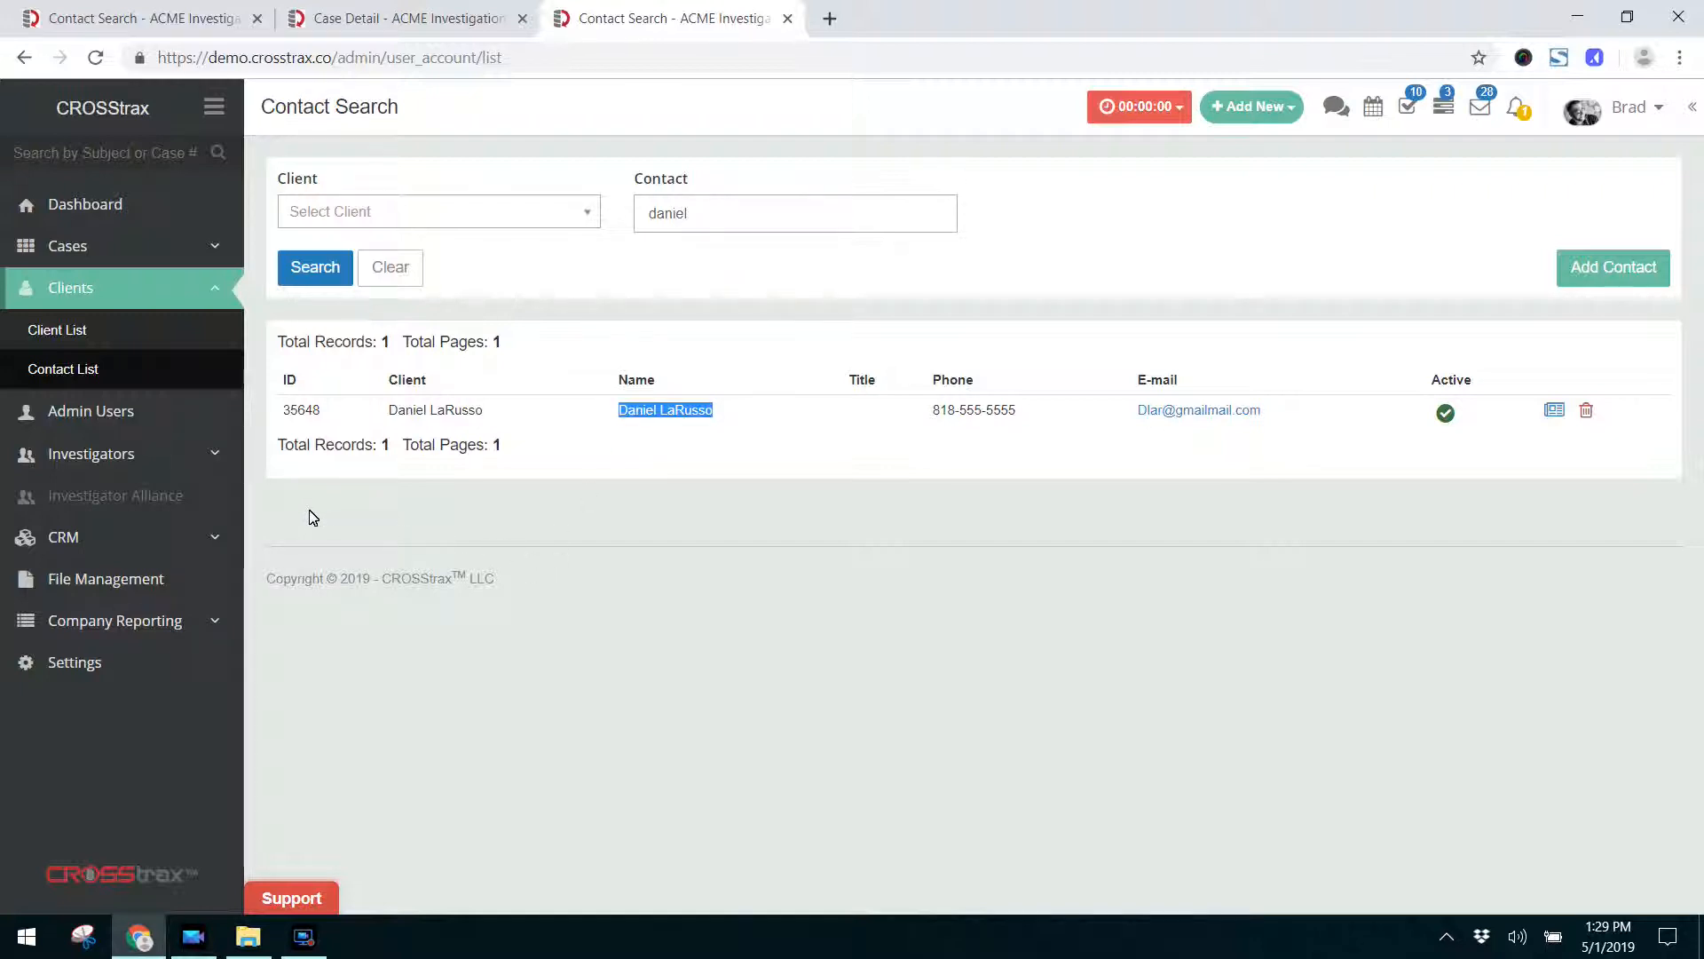
Examine the Primary Client details on the ABC Law Firm case.
key("ctrl+shift+Tab")
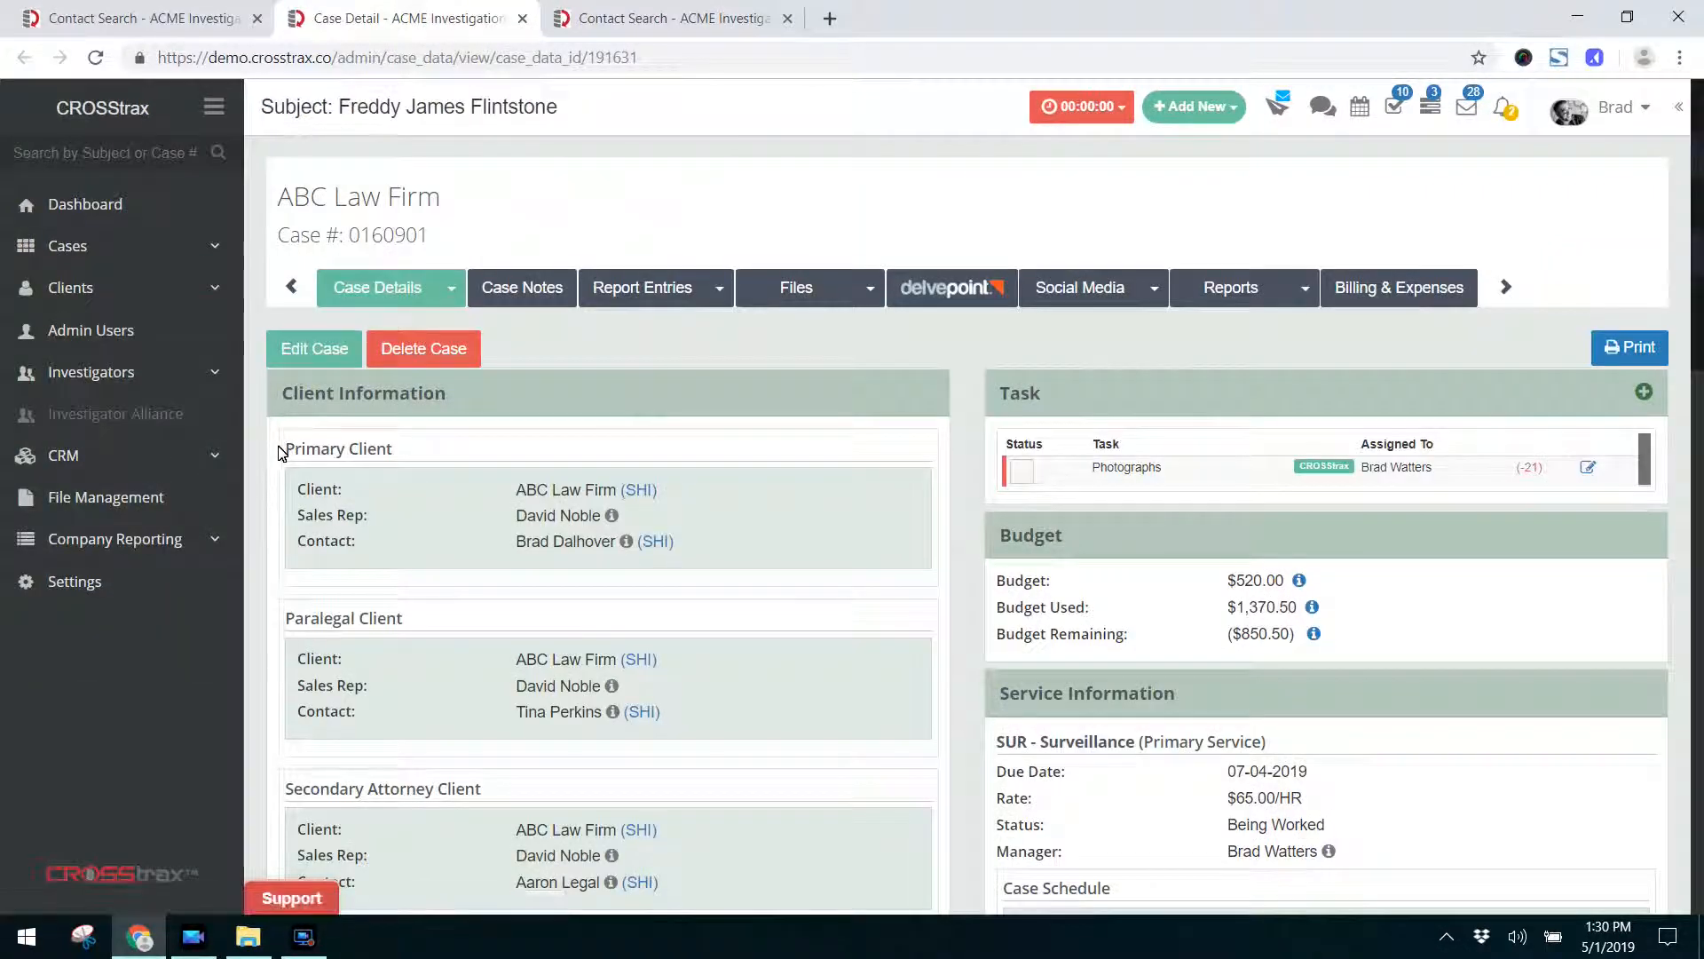
left_click_drag(284, 443, 749, 570)
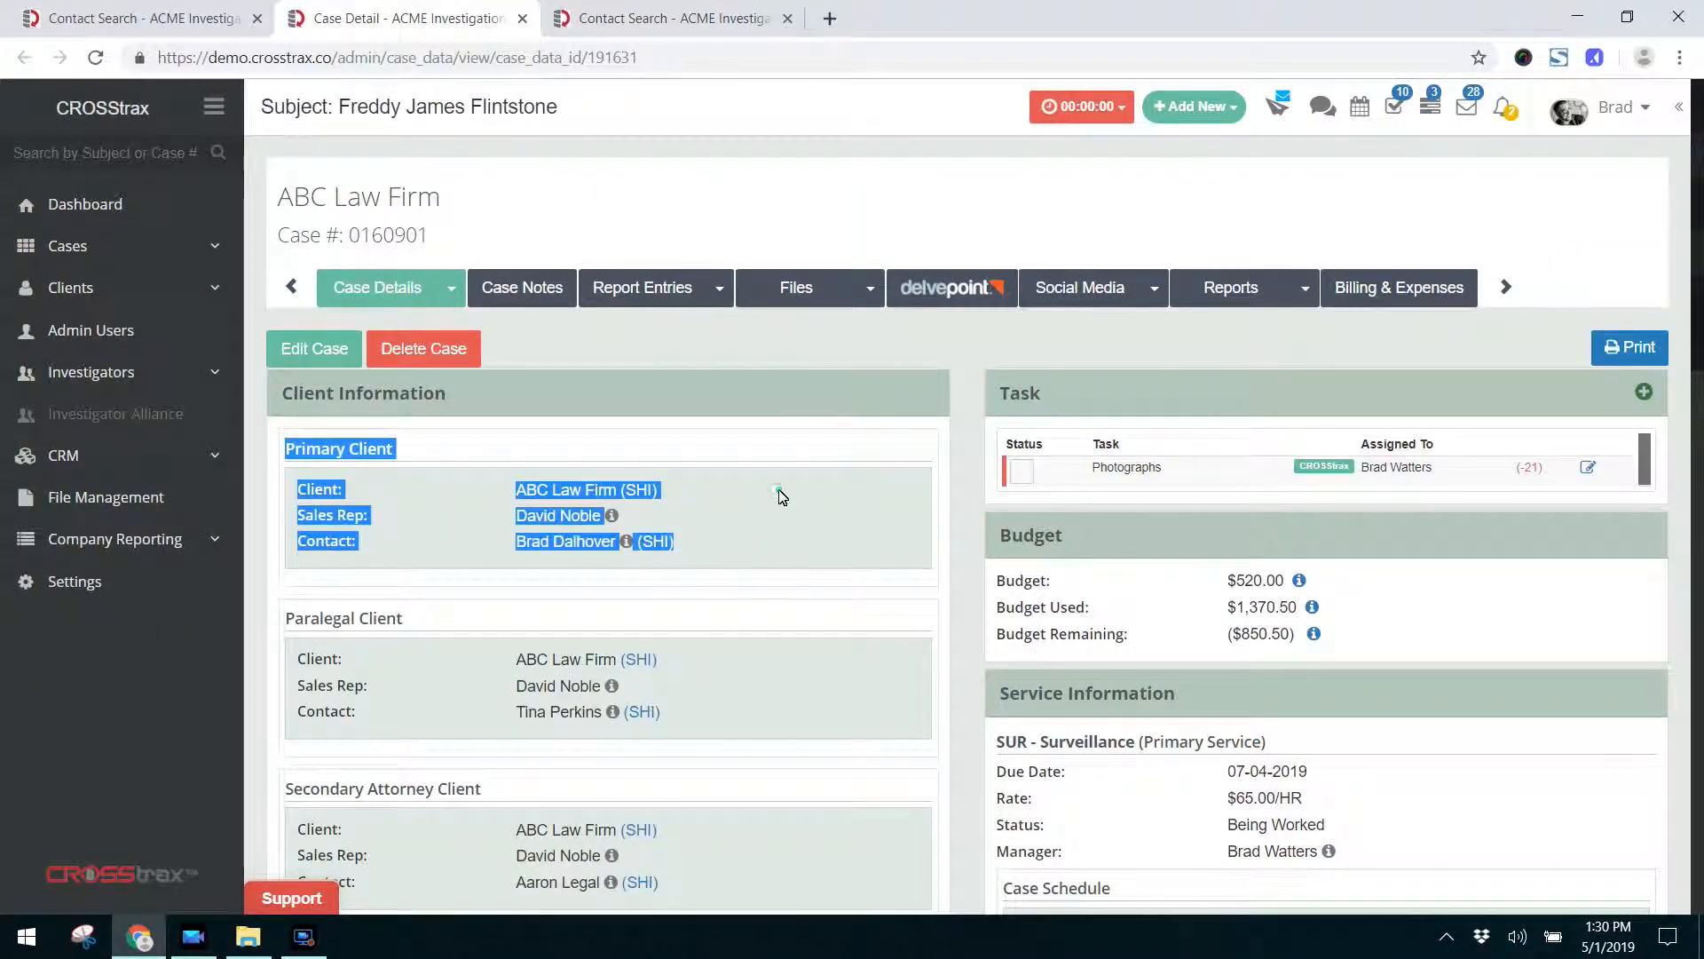
left_click(499, 503)
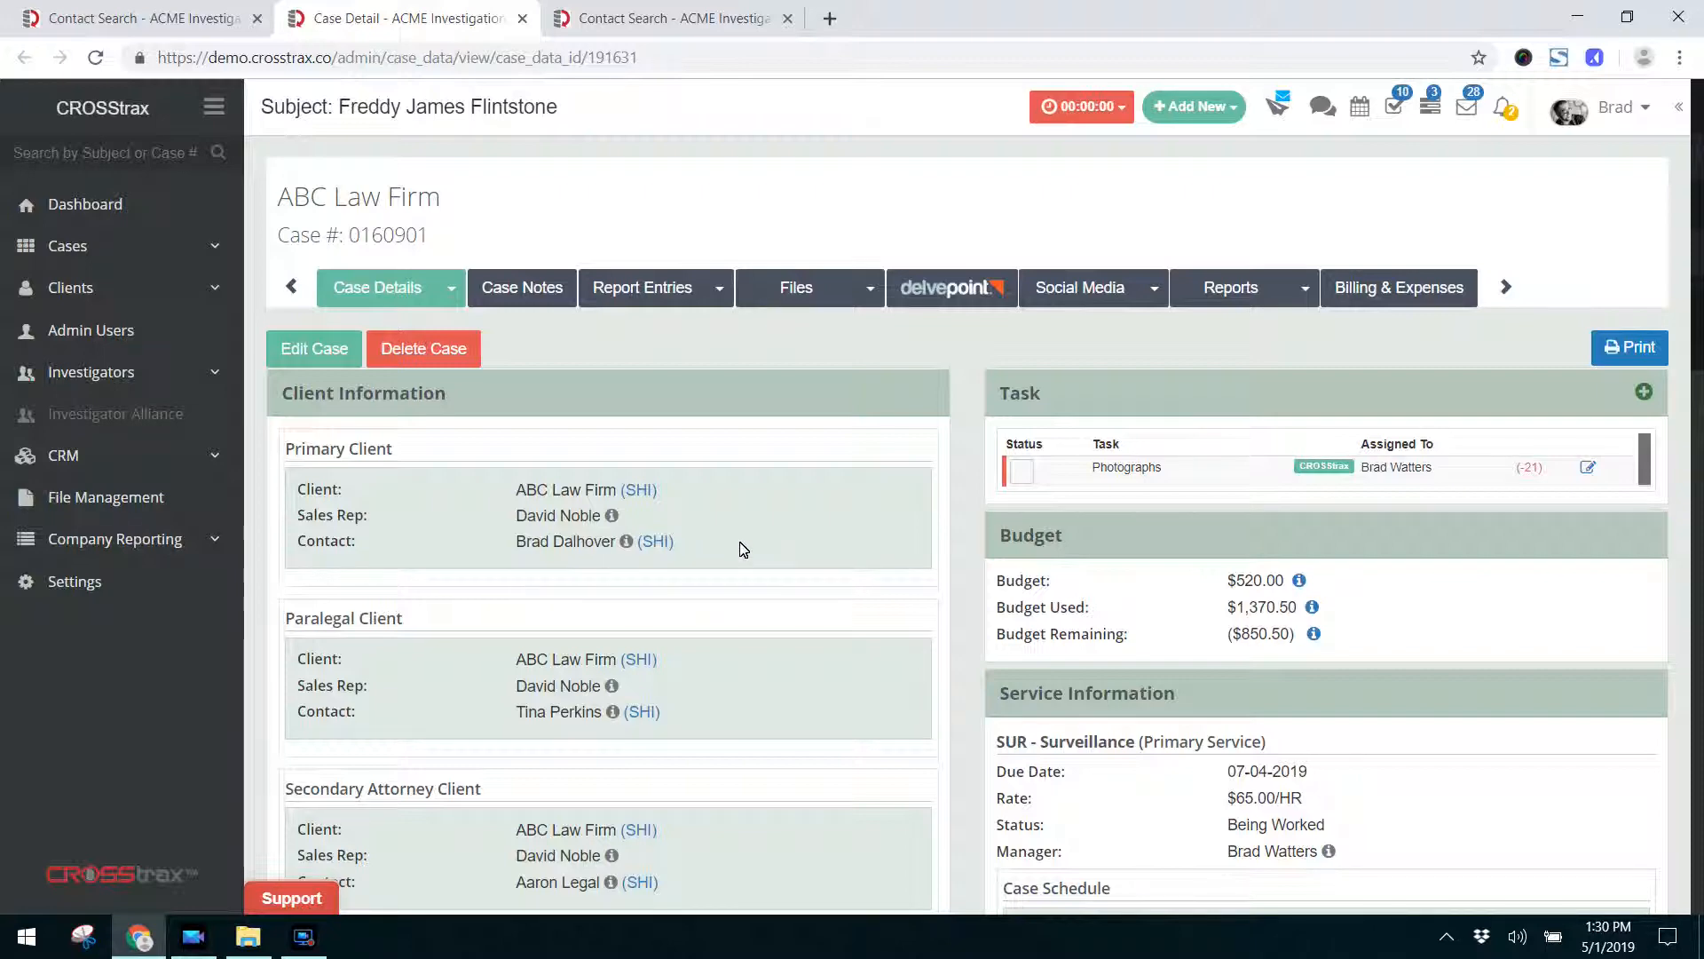
Return to the contact search for ABC Law Firm, remove the client filter and list all contacts.
left_click(123, 21)
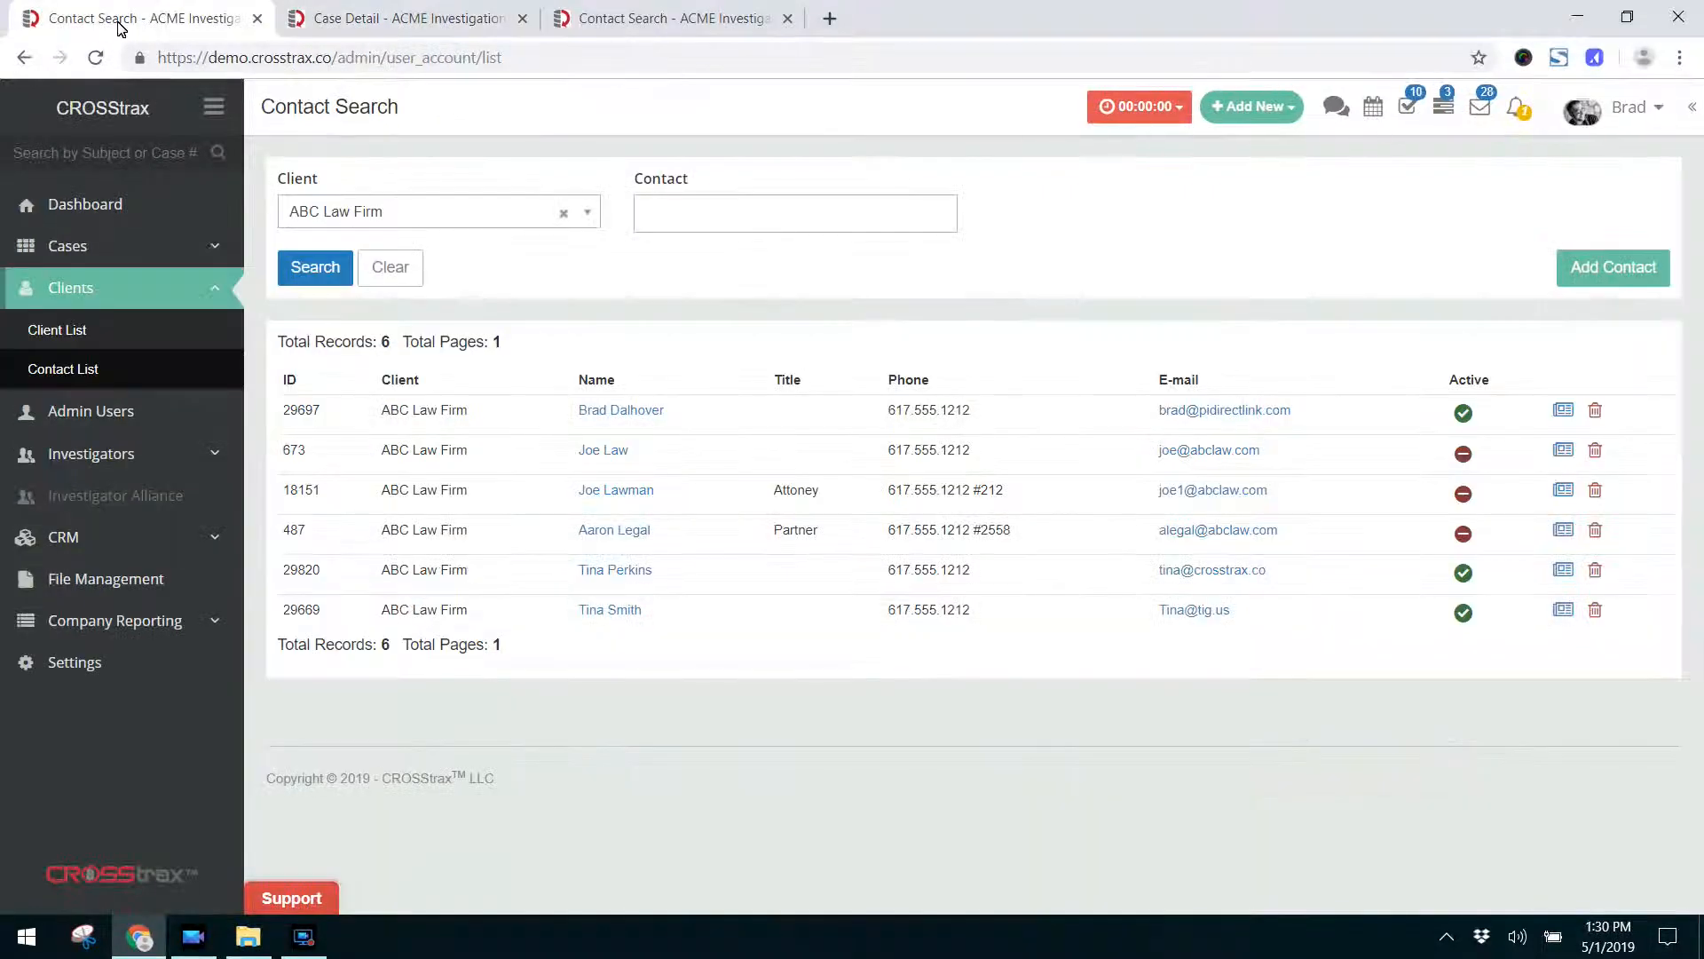
left_click(564, 213)
left_click(326, 282)
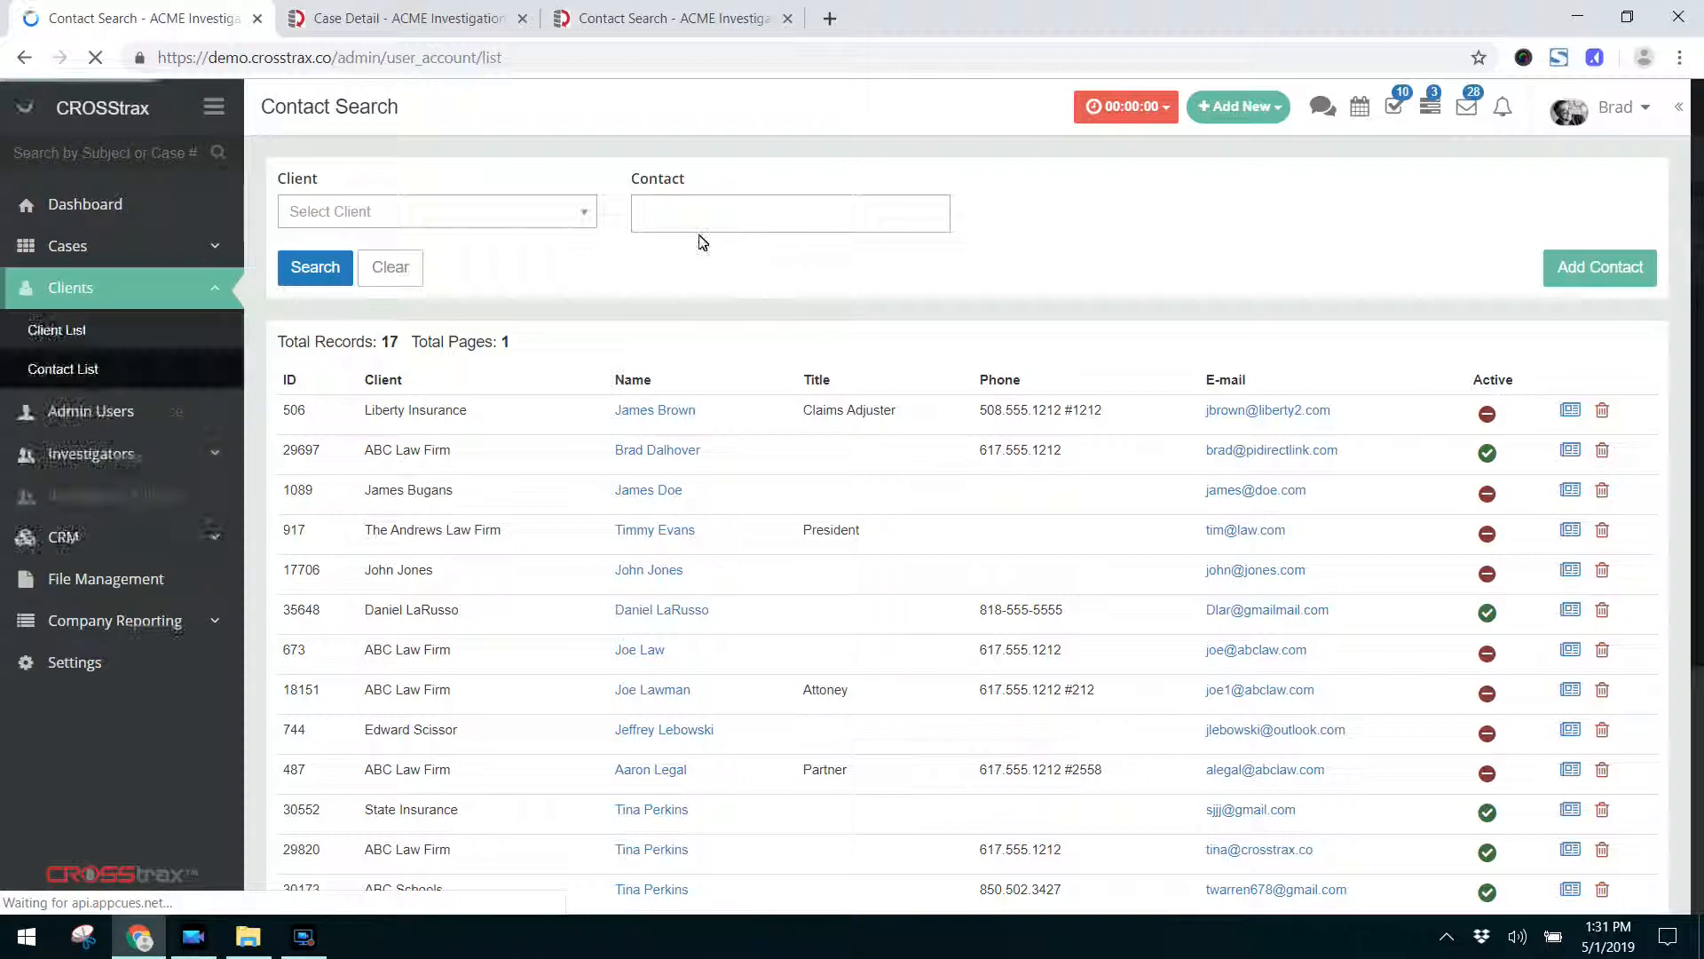
left_click(482, 213)
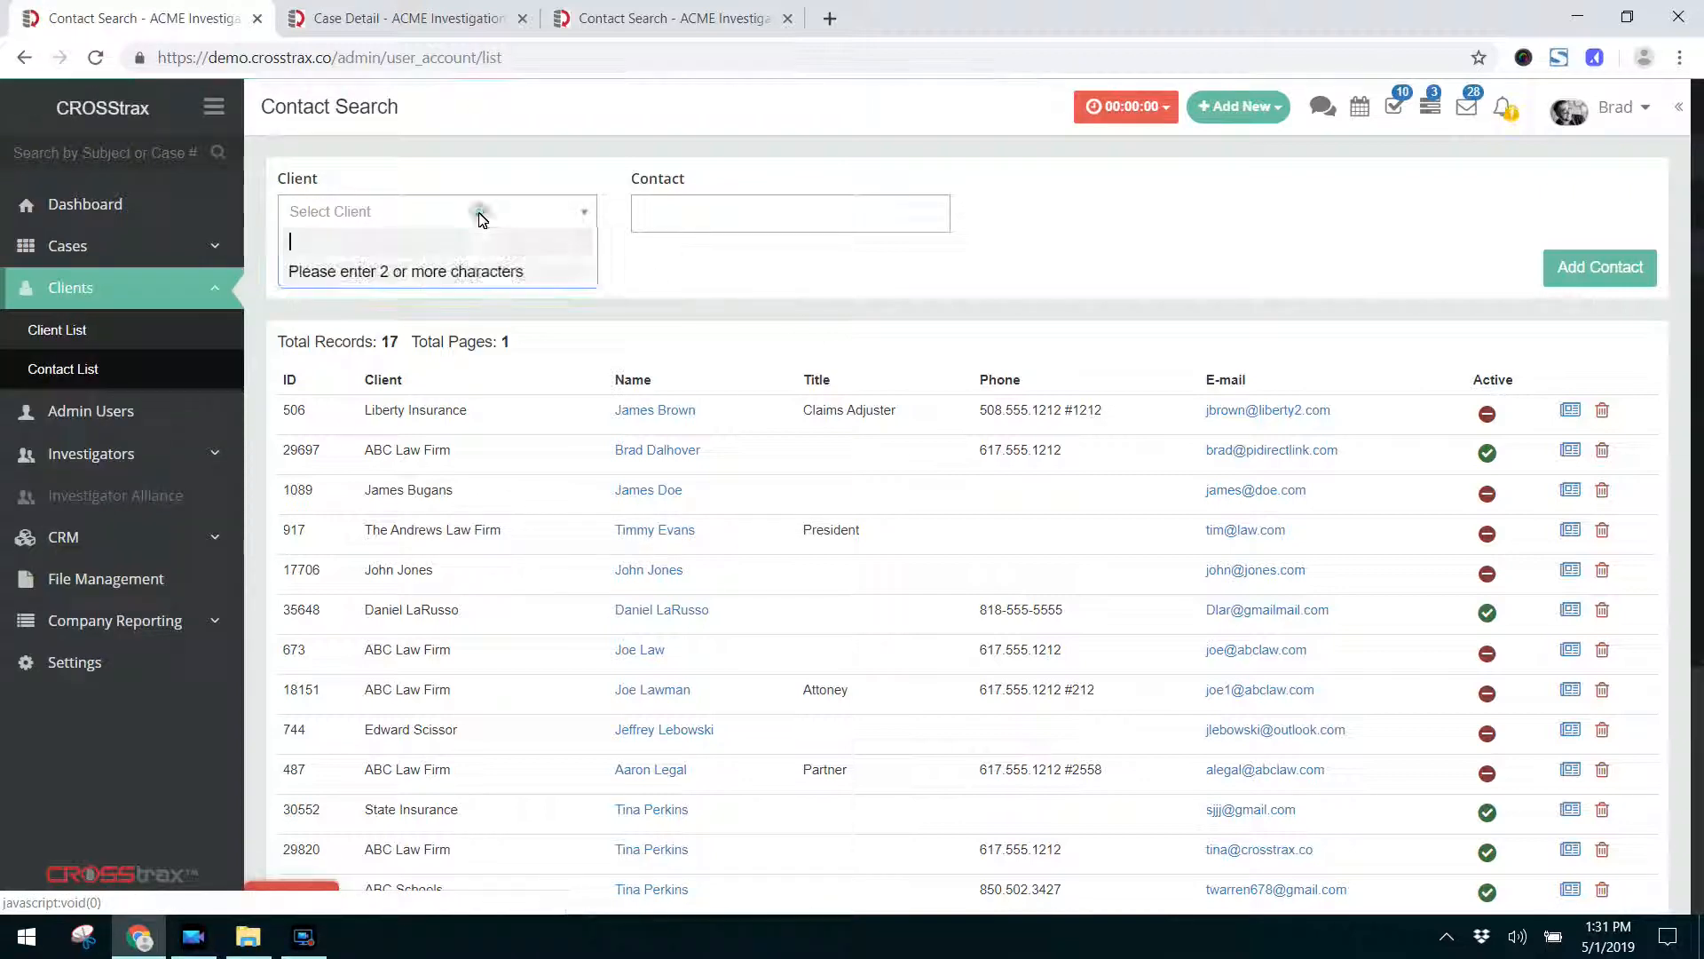
left_click(747, 213)
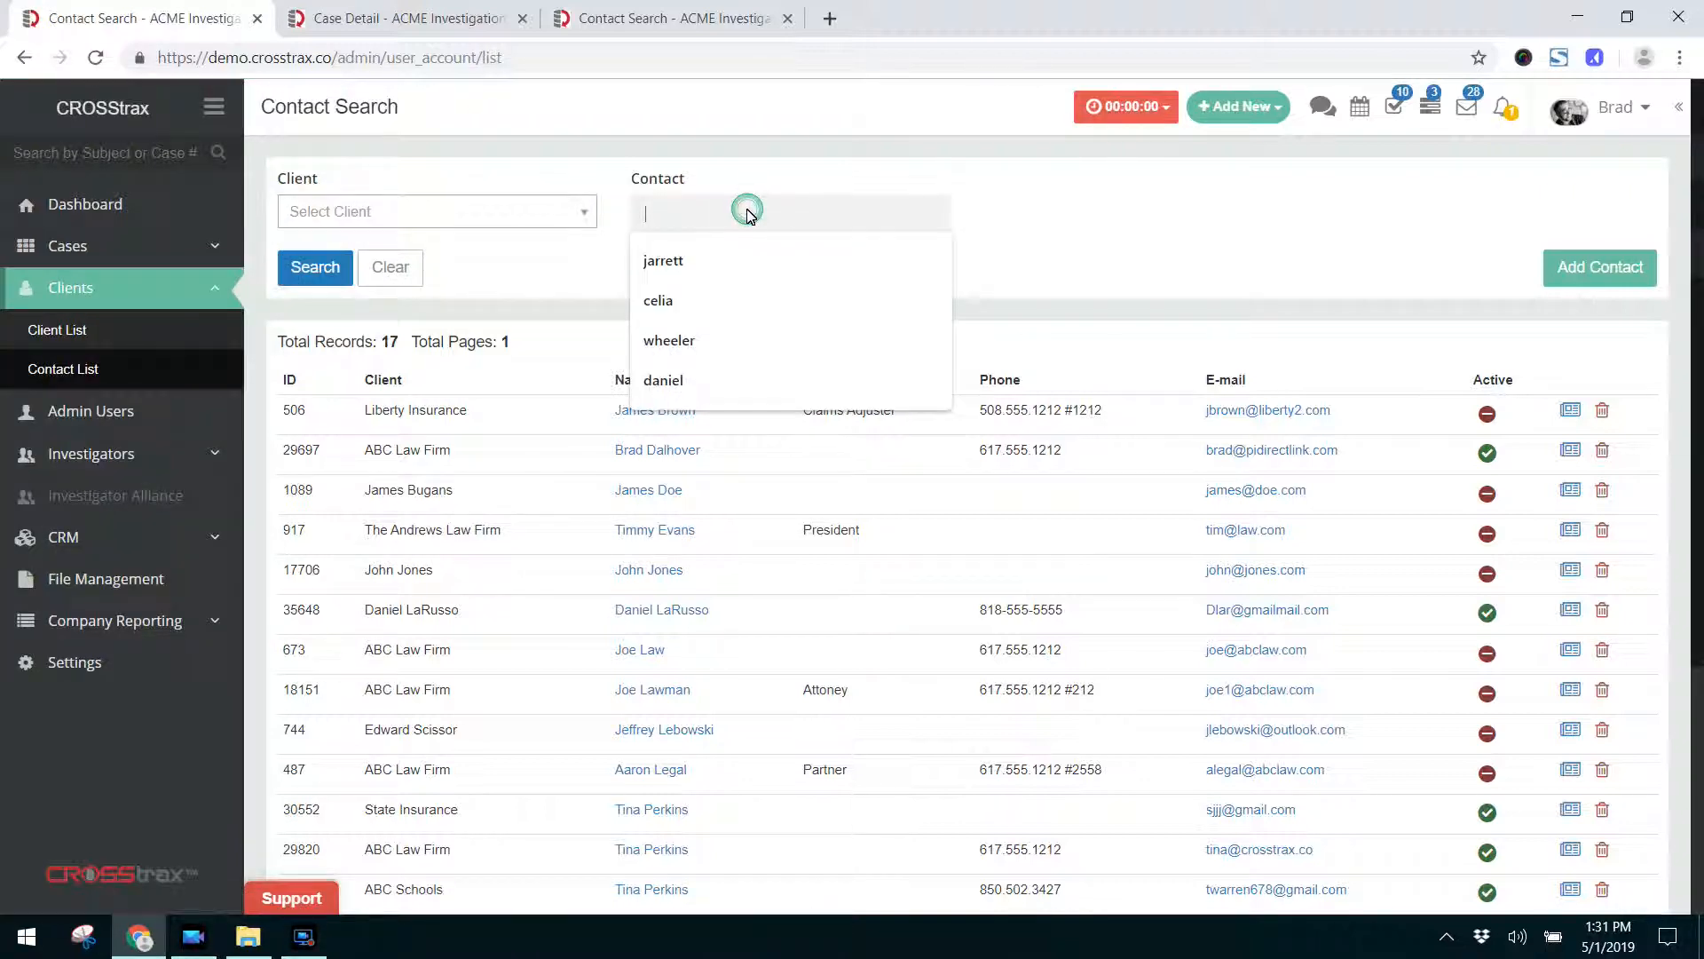
left_click(1057, 255)
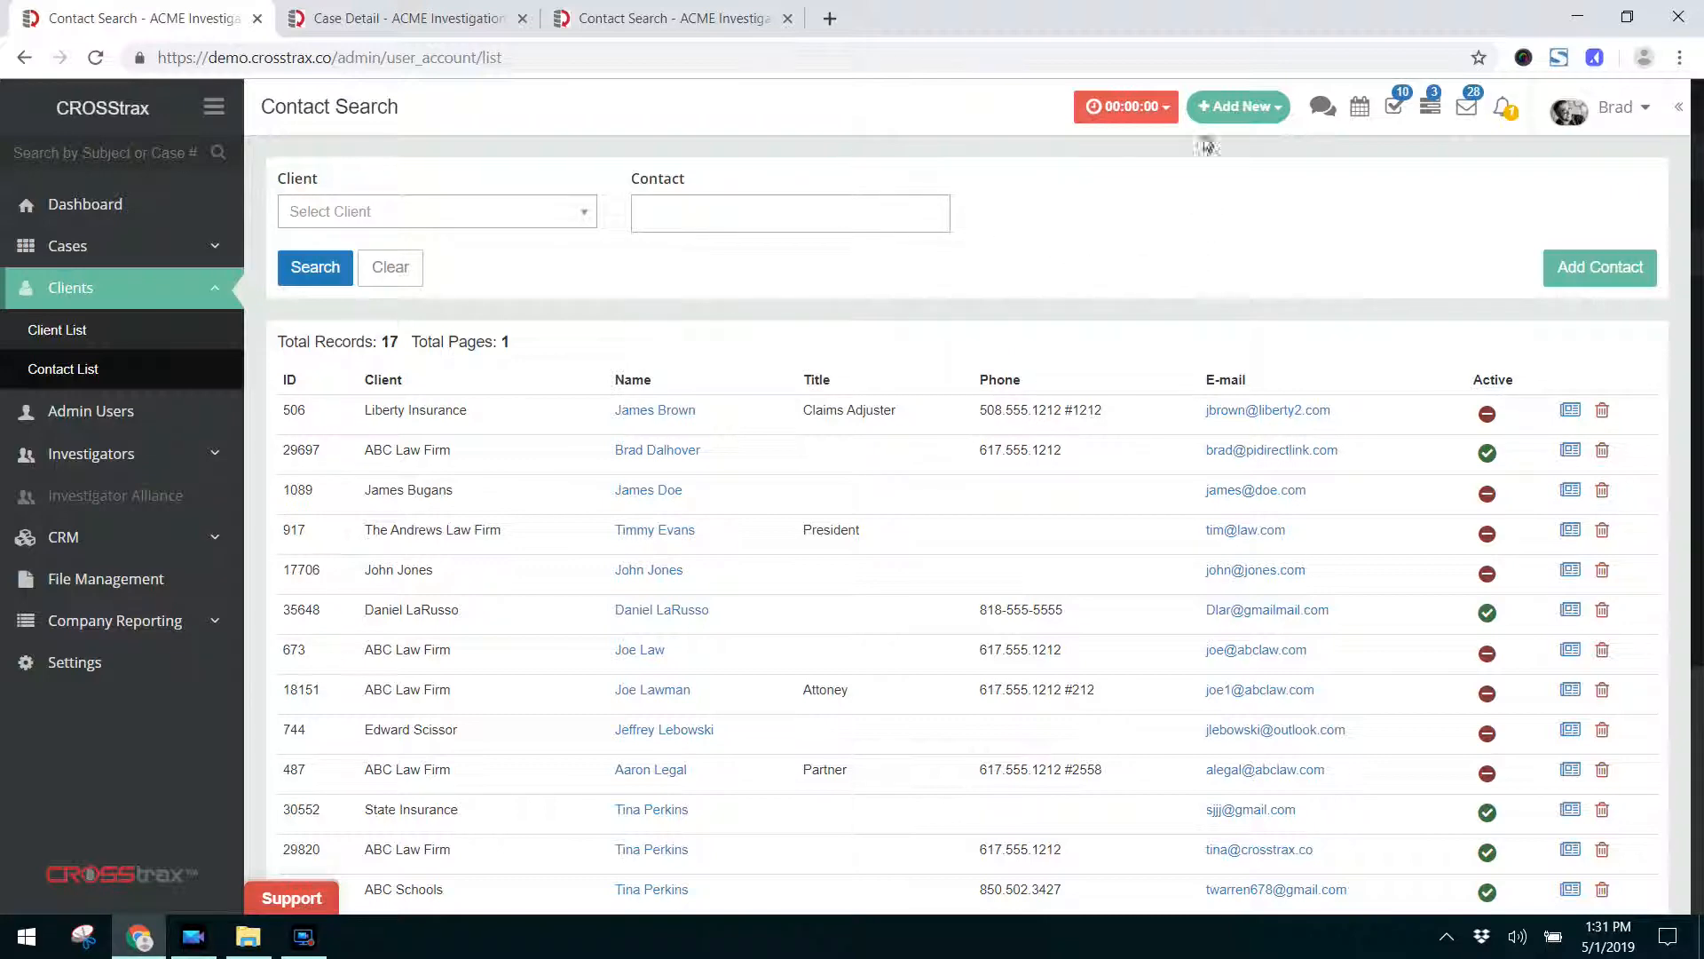
left_click(1235, 120)
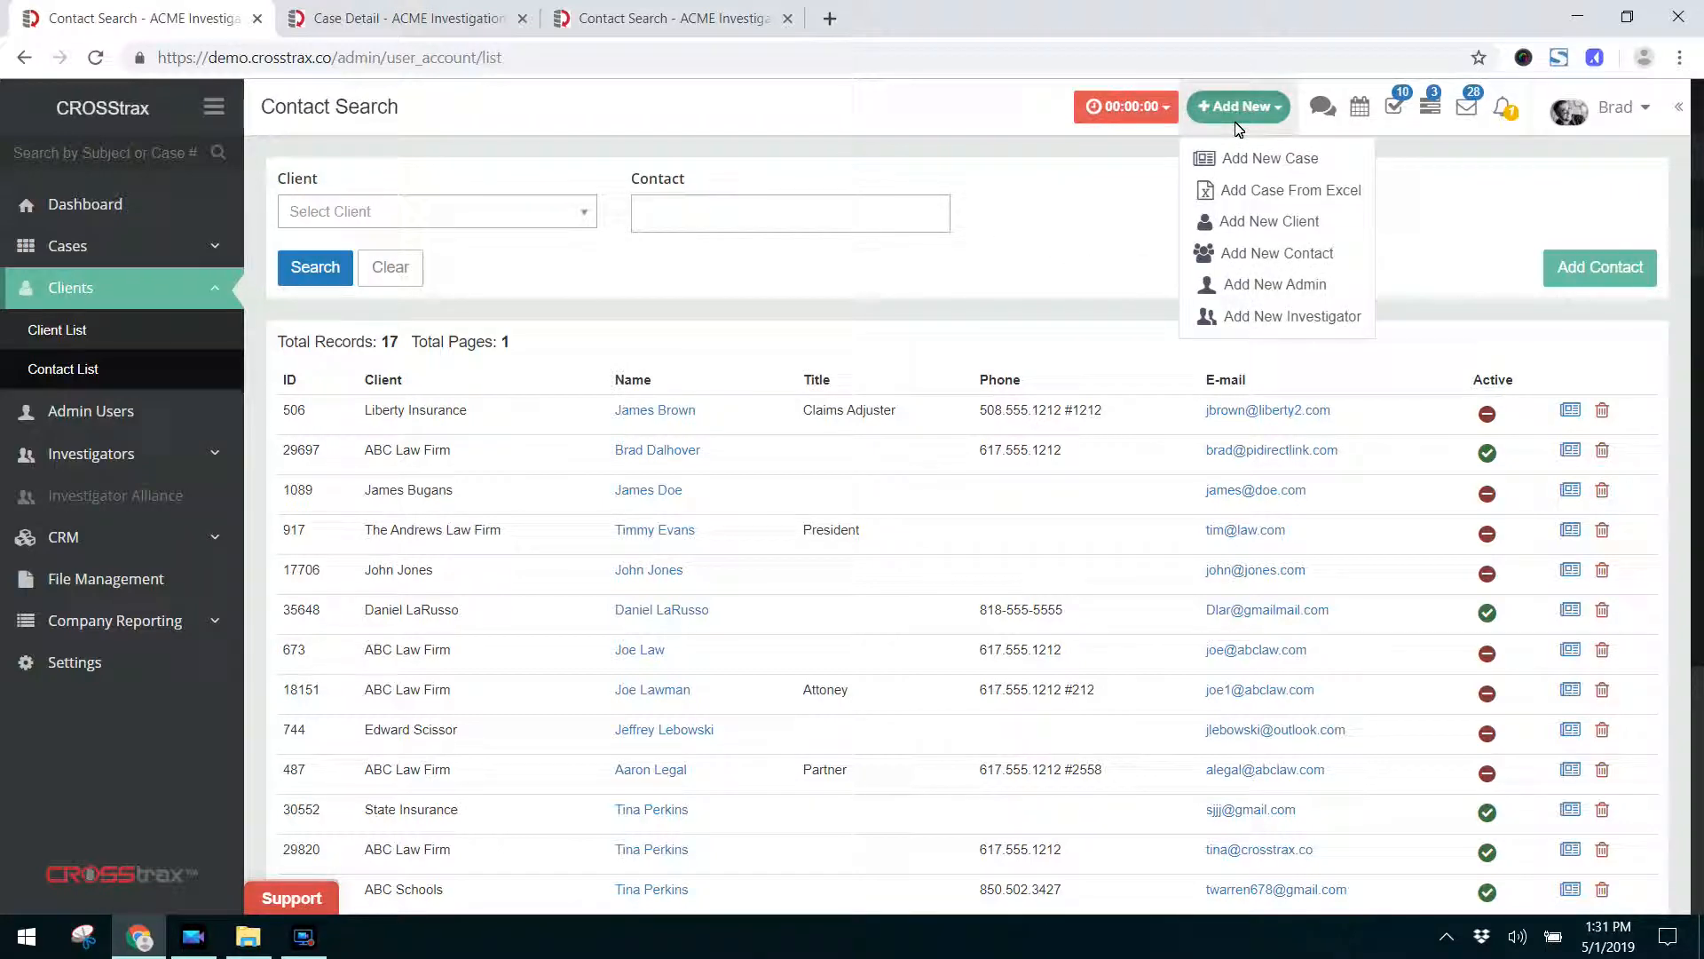
left_click(1505, 289)
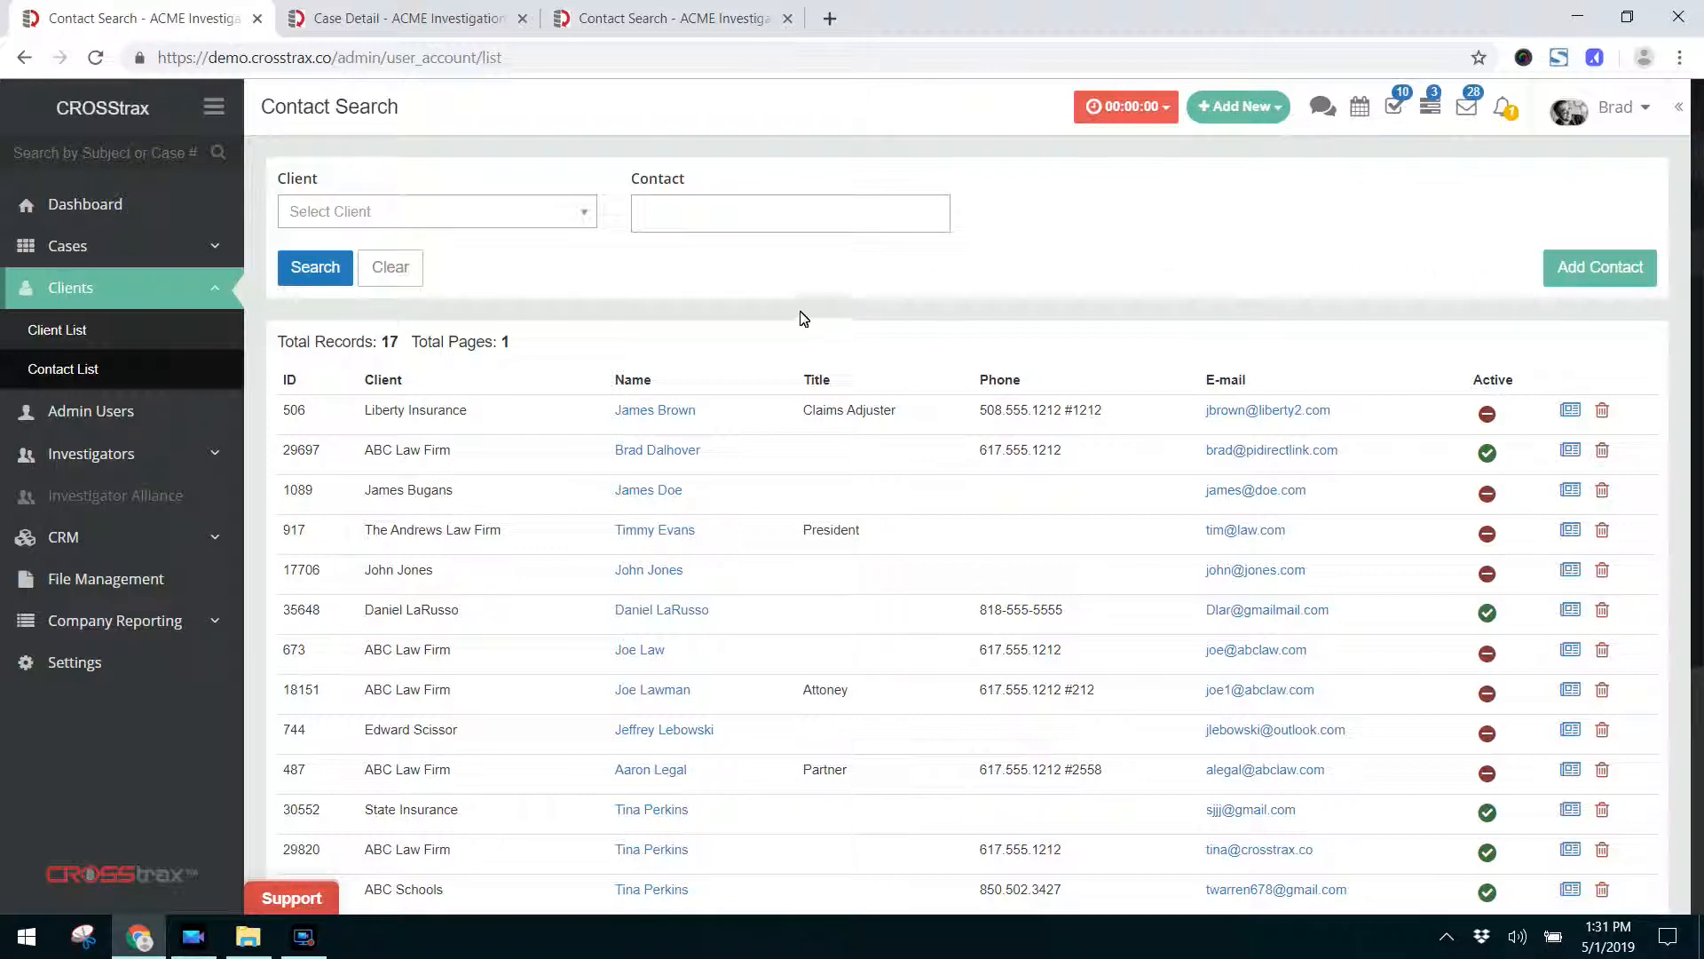
Open the contact record of the Claims Adjuster at Liberty Insurance.
scroll(599, 463, "down", 3)
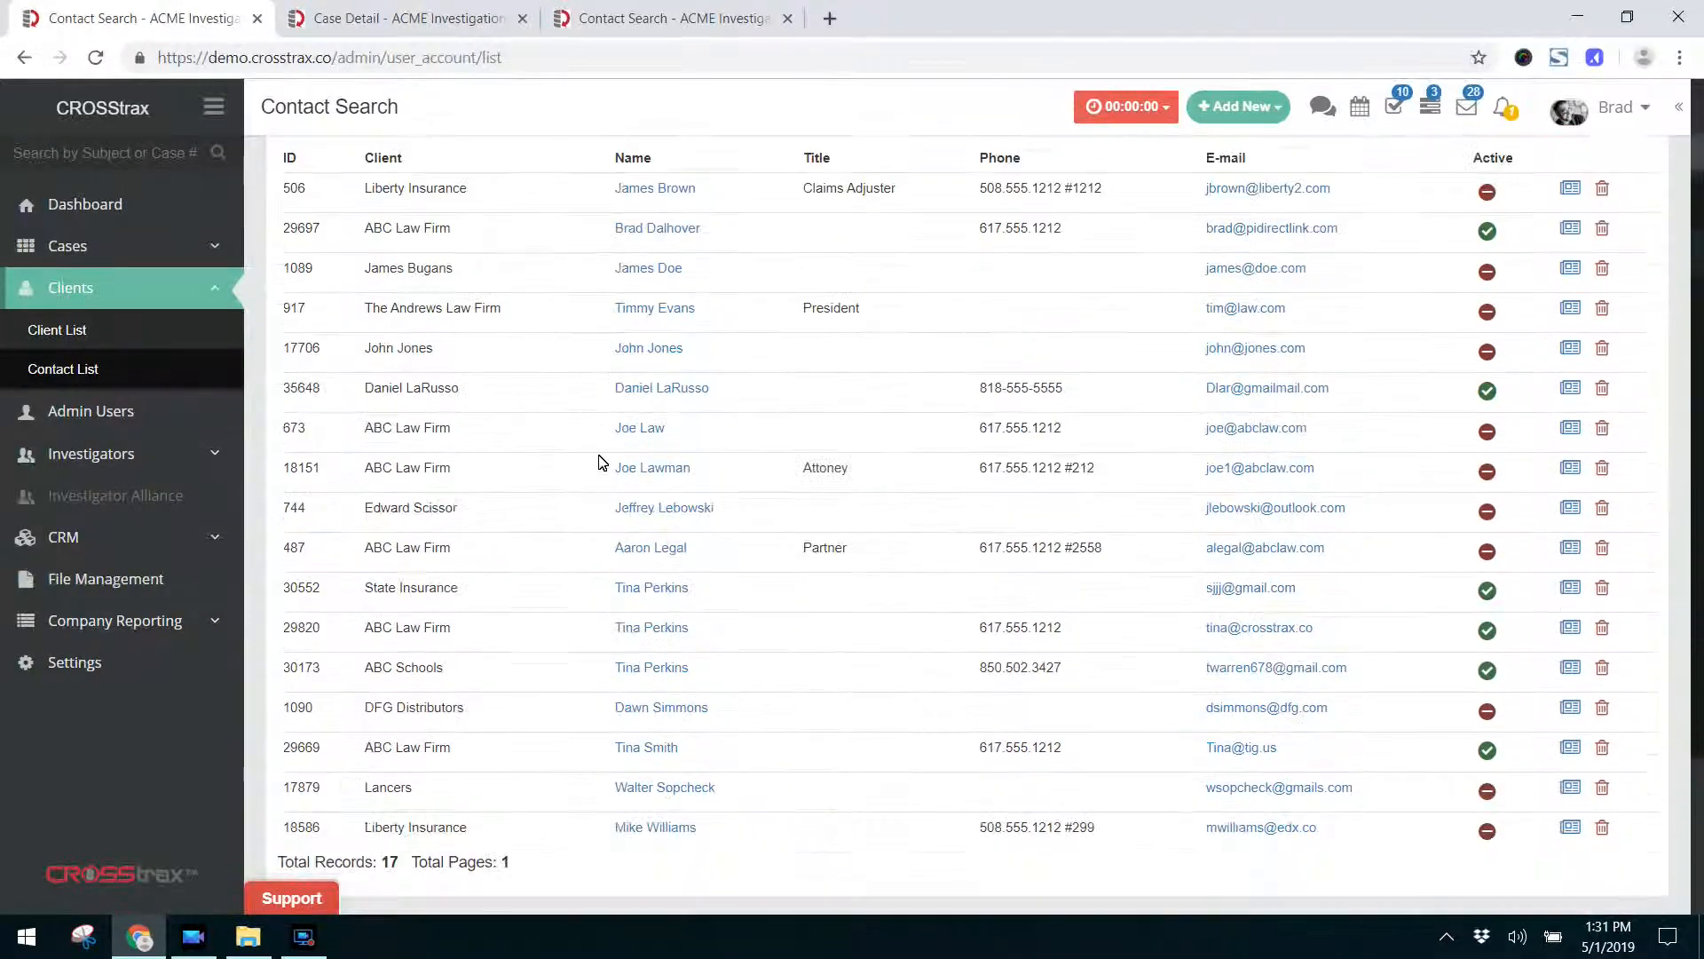
scroll(599, 462, "up", 1)
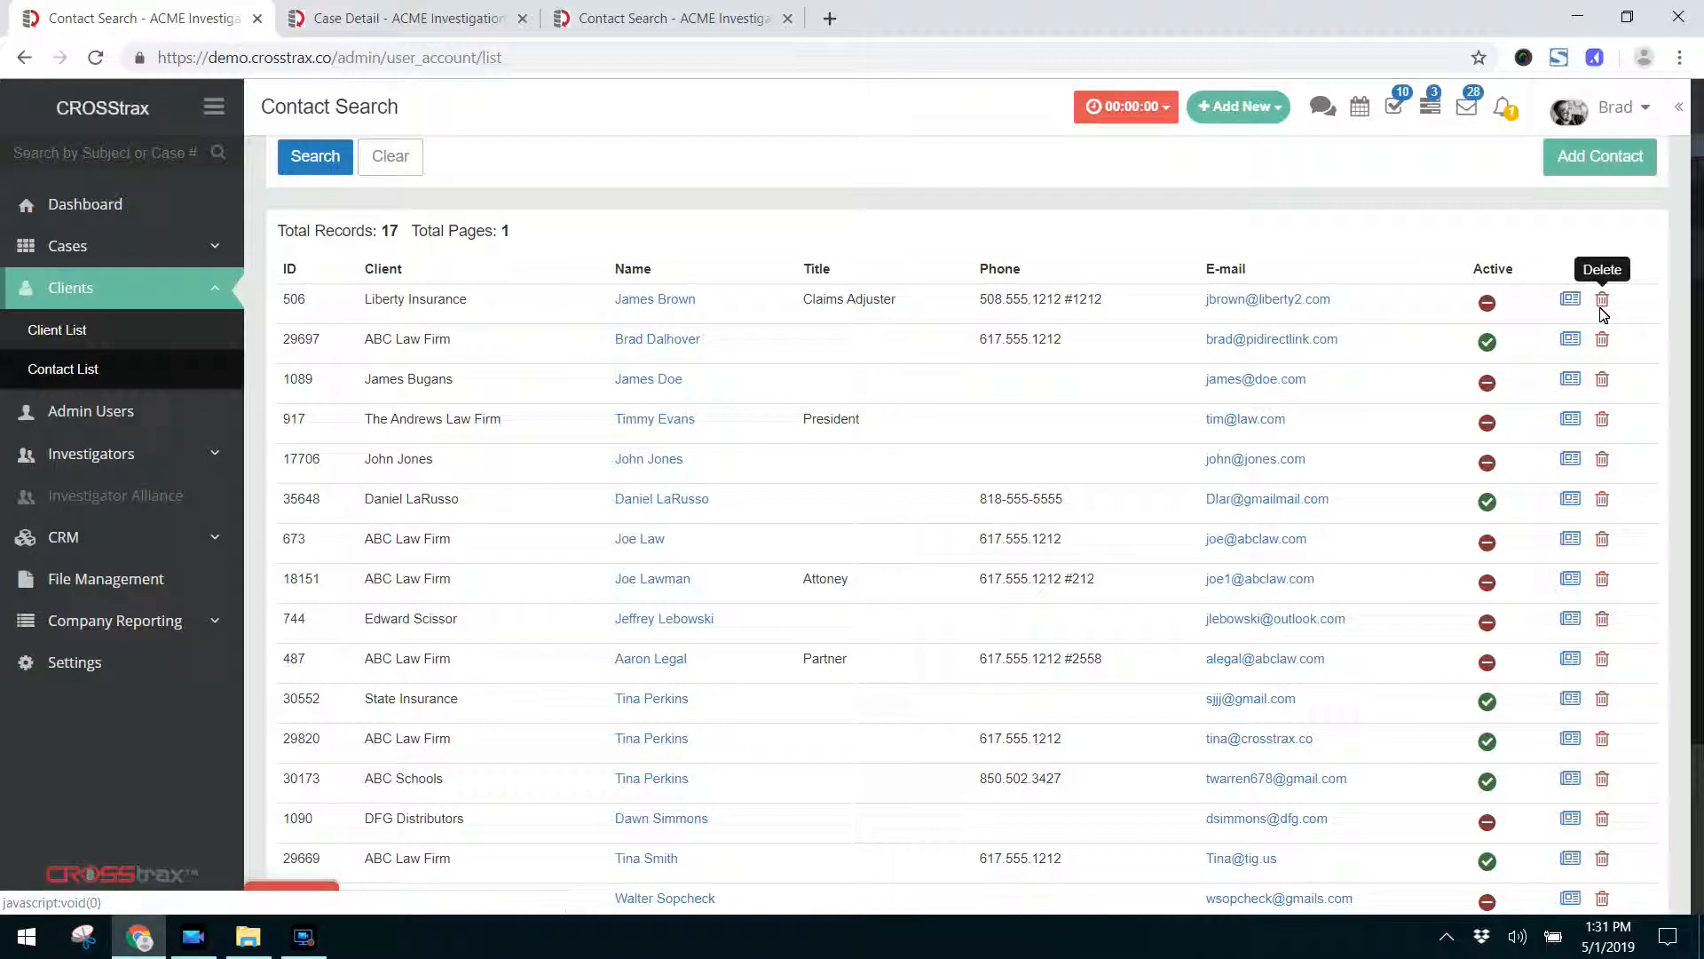
left_click(691, 302)
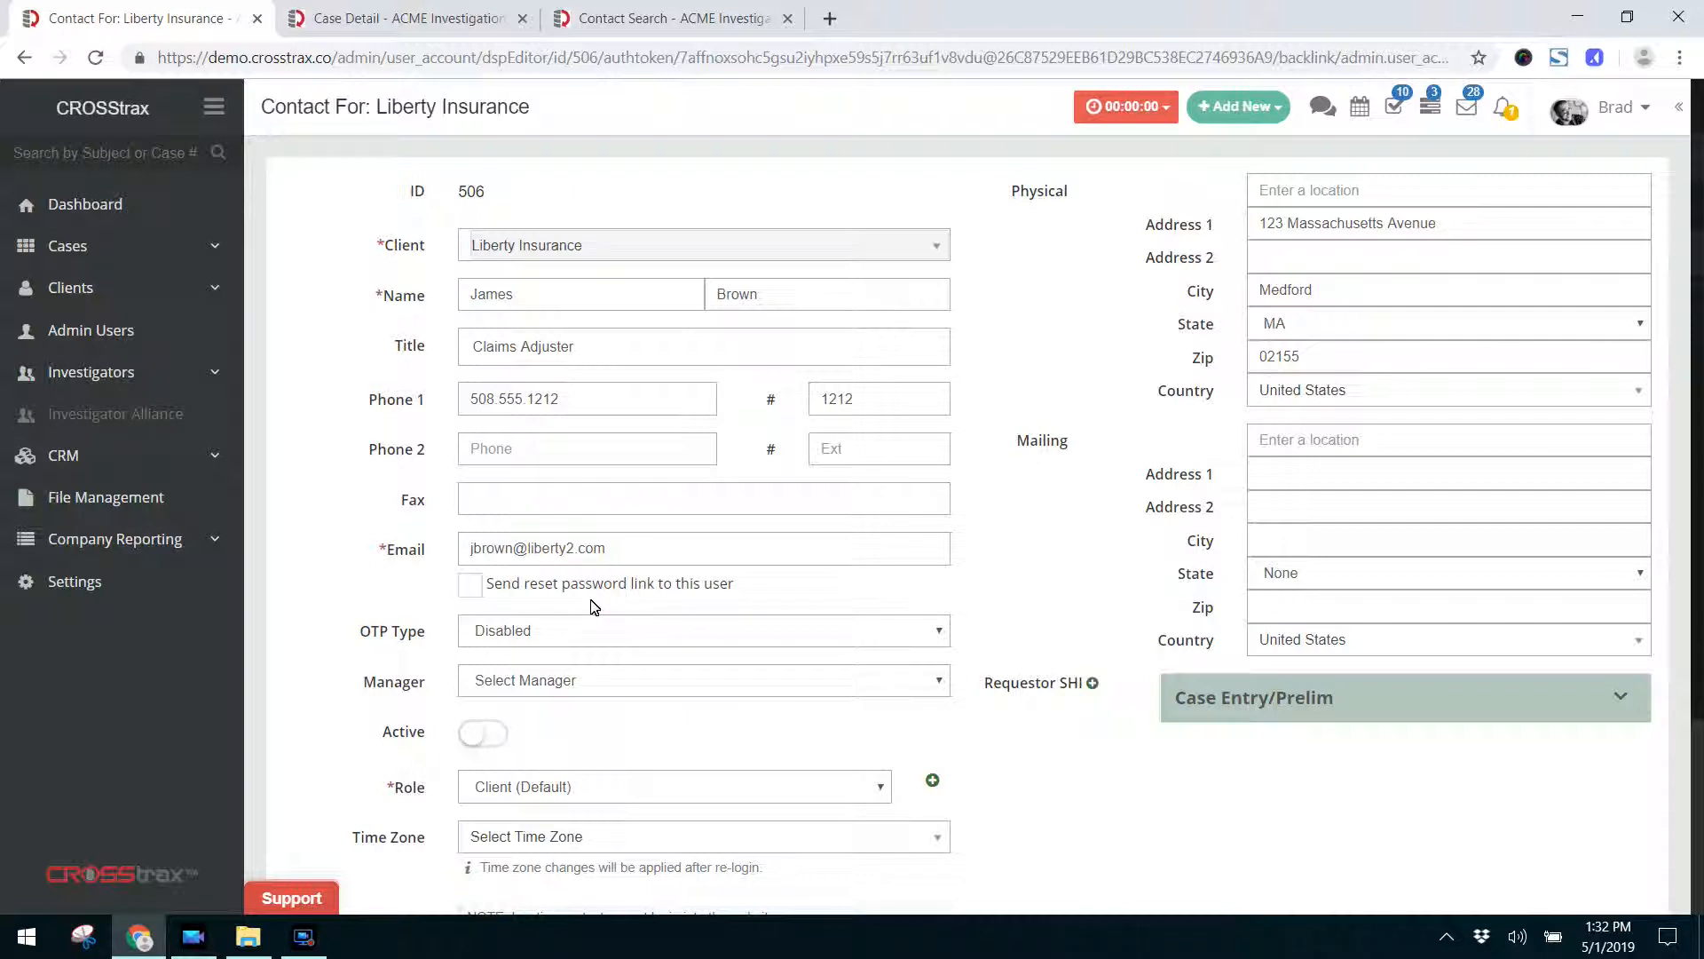
left_click(470, 585)
scroll(435, 683, "down", 3)
left_click(470, 363)
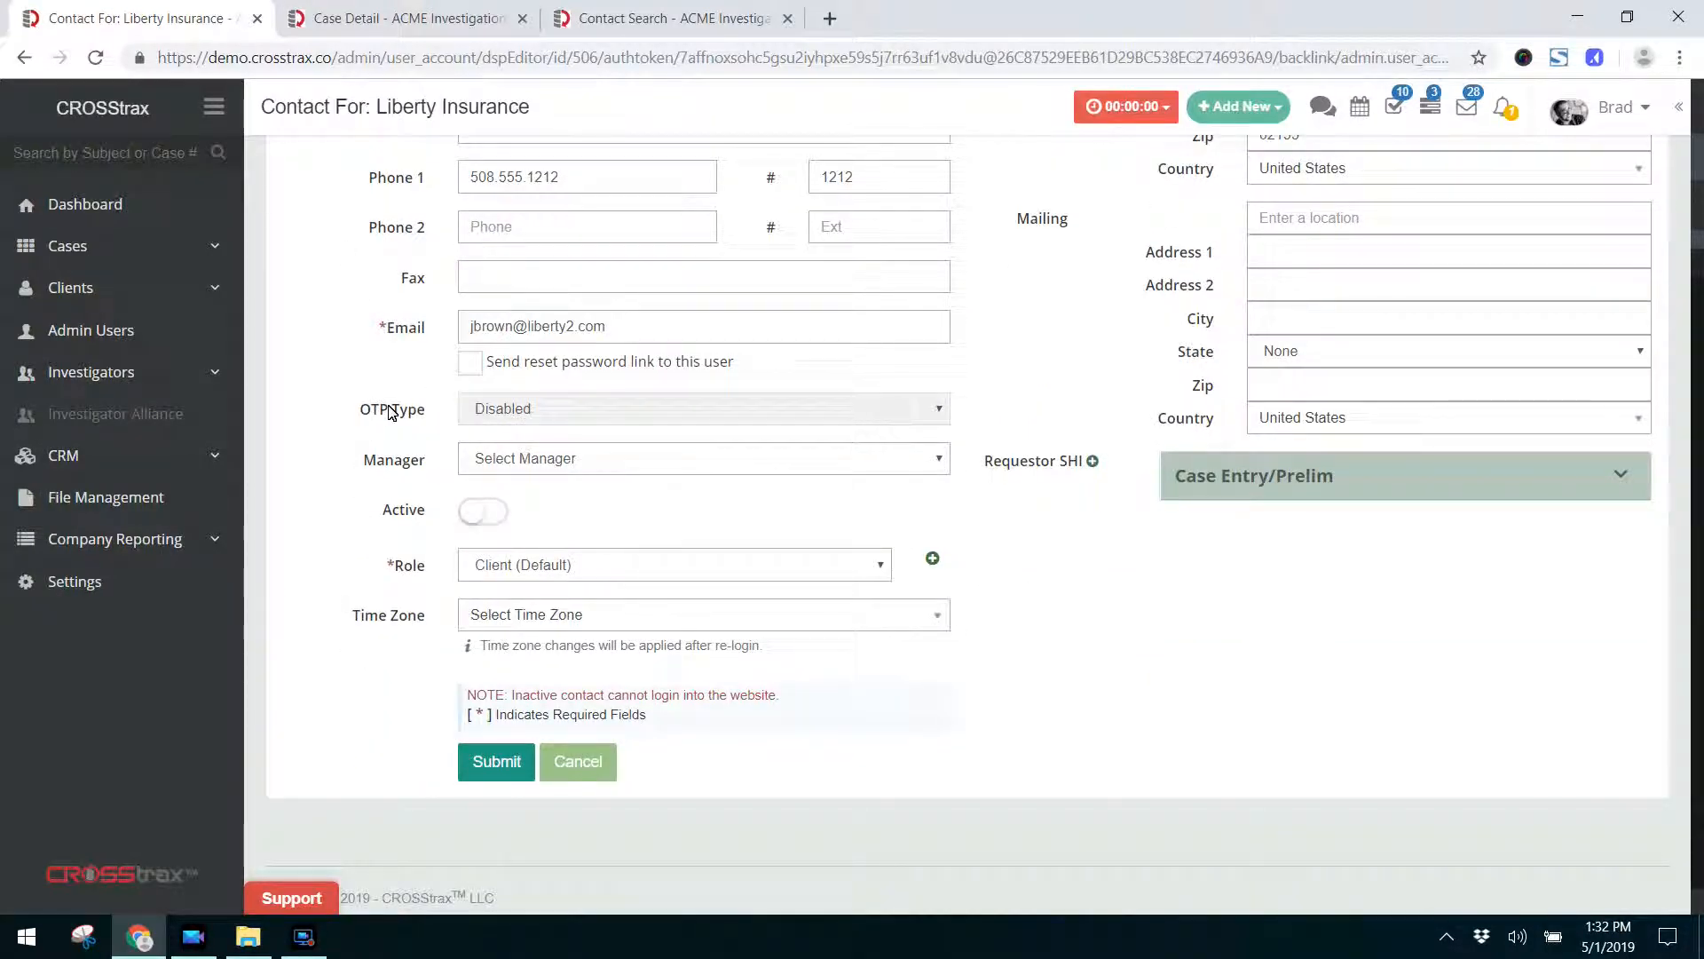
left_click(940, 407)
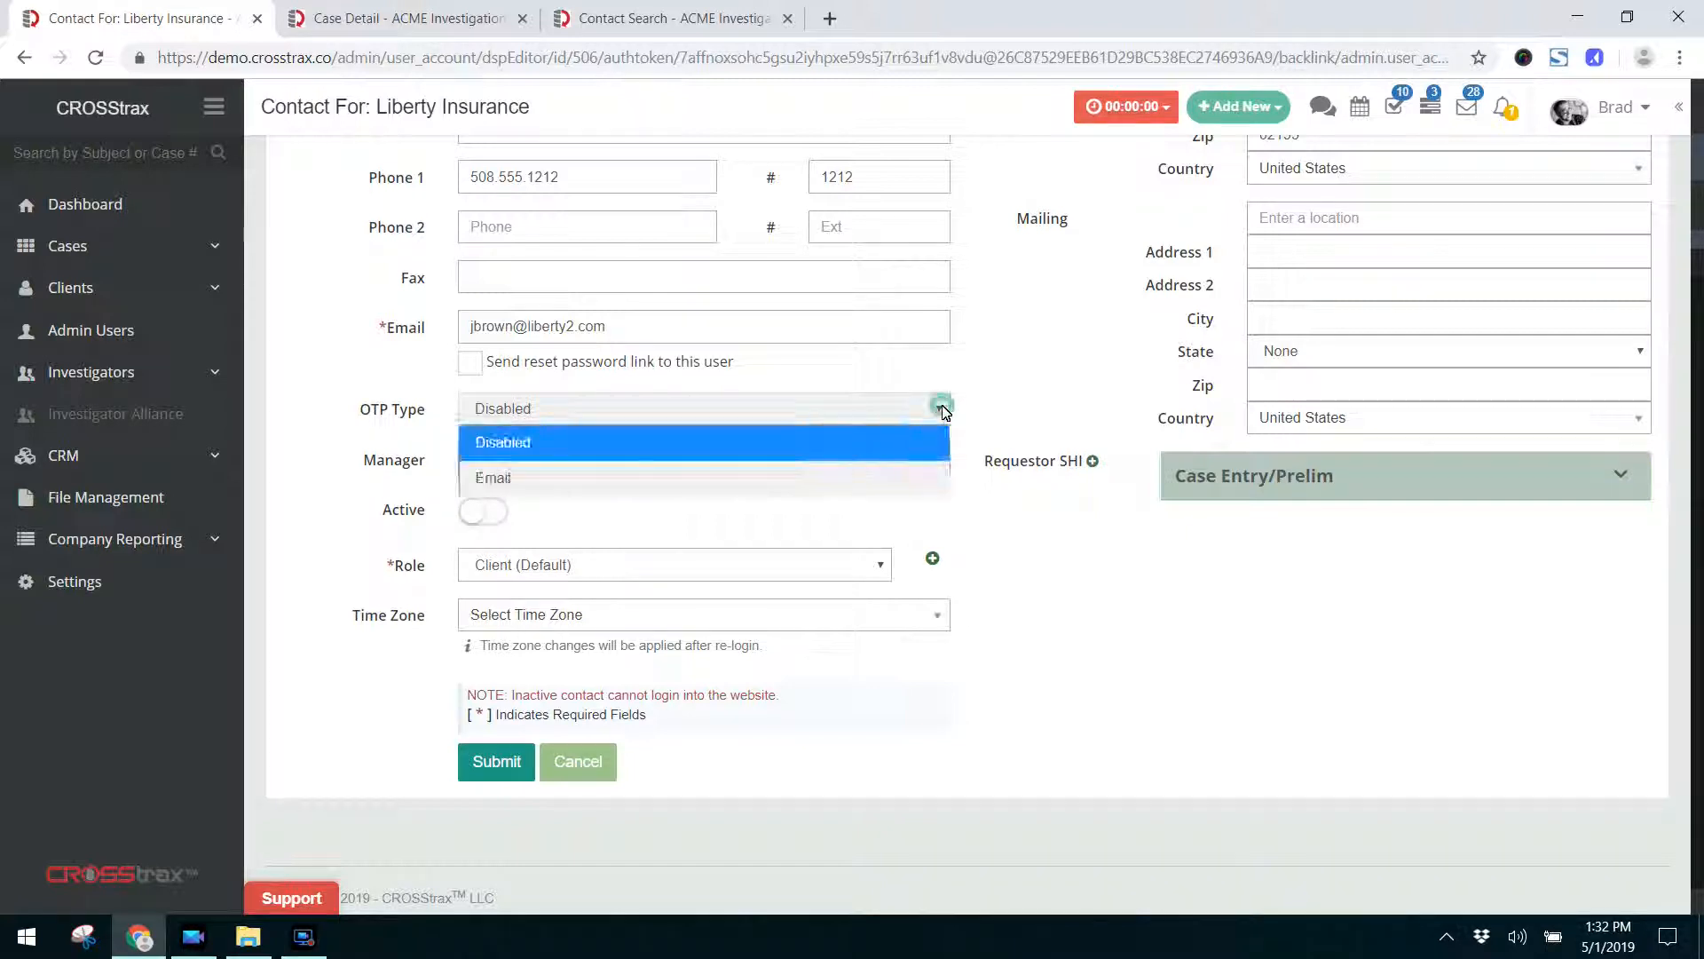
left_click(901, 455)
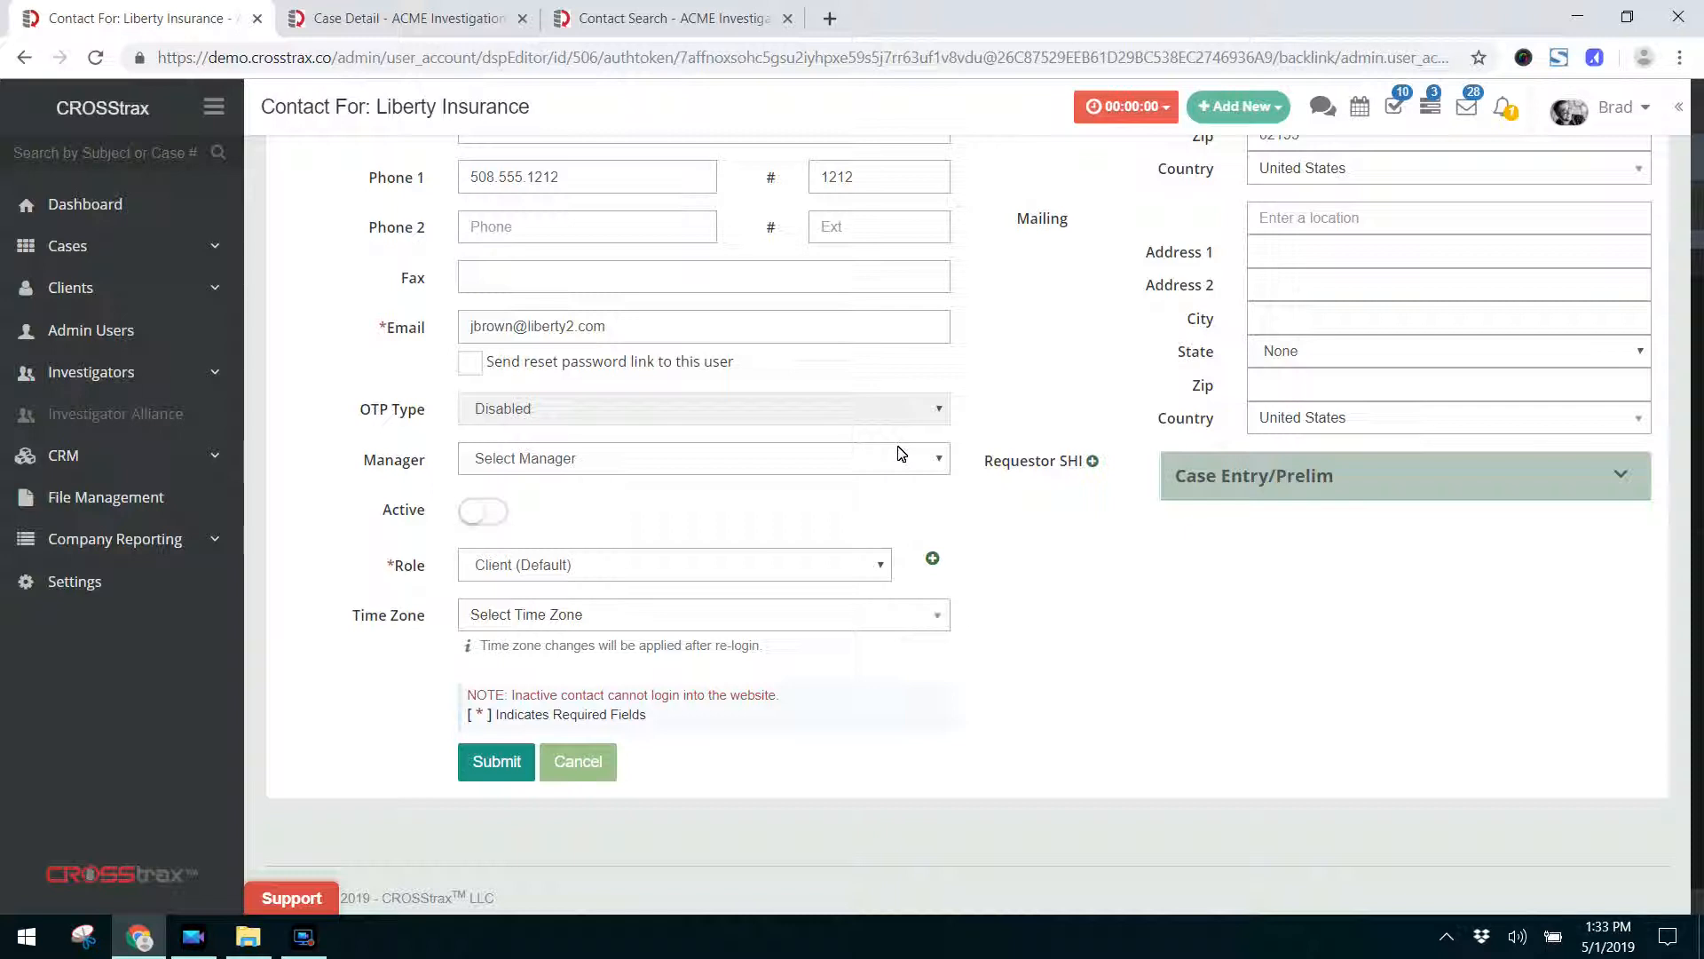
Set the Liberty Insurance contact to active with the Client (Default) role.
left_click(487, 515)
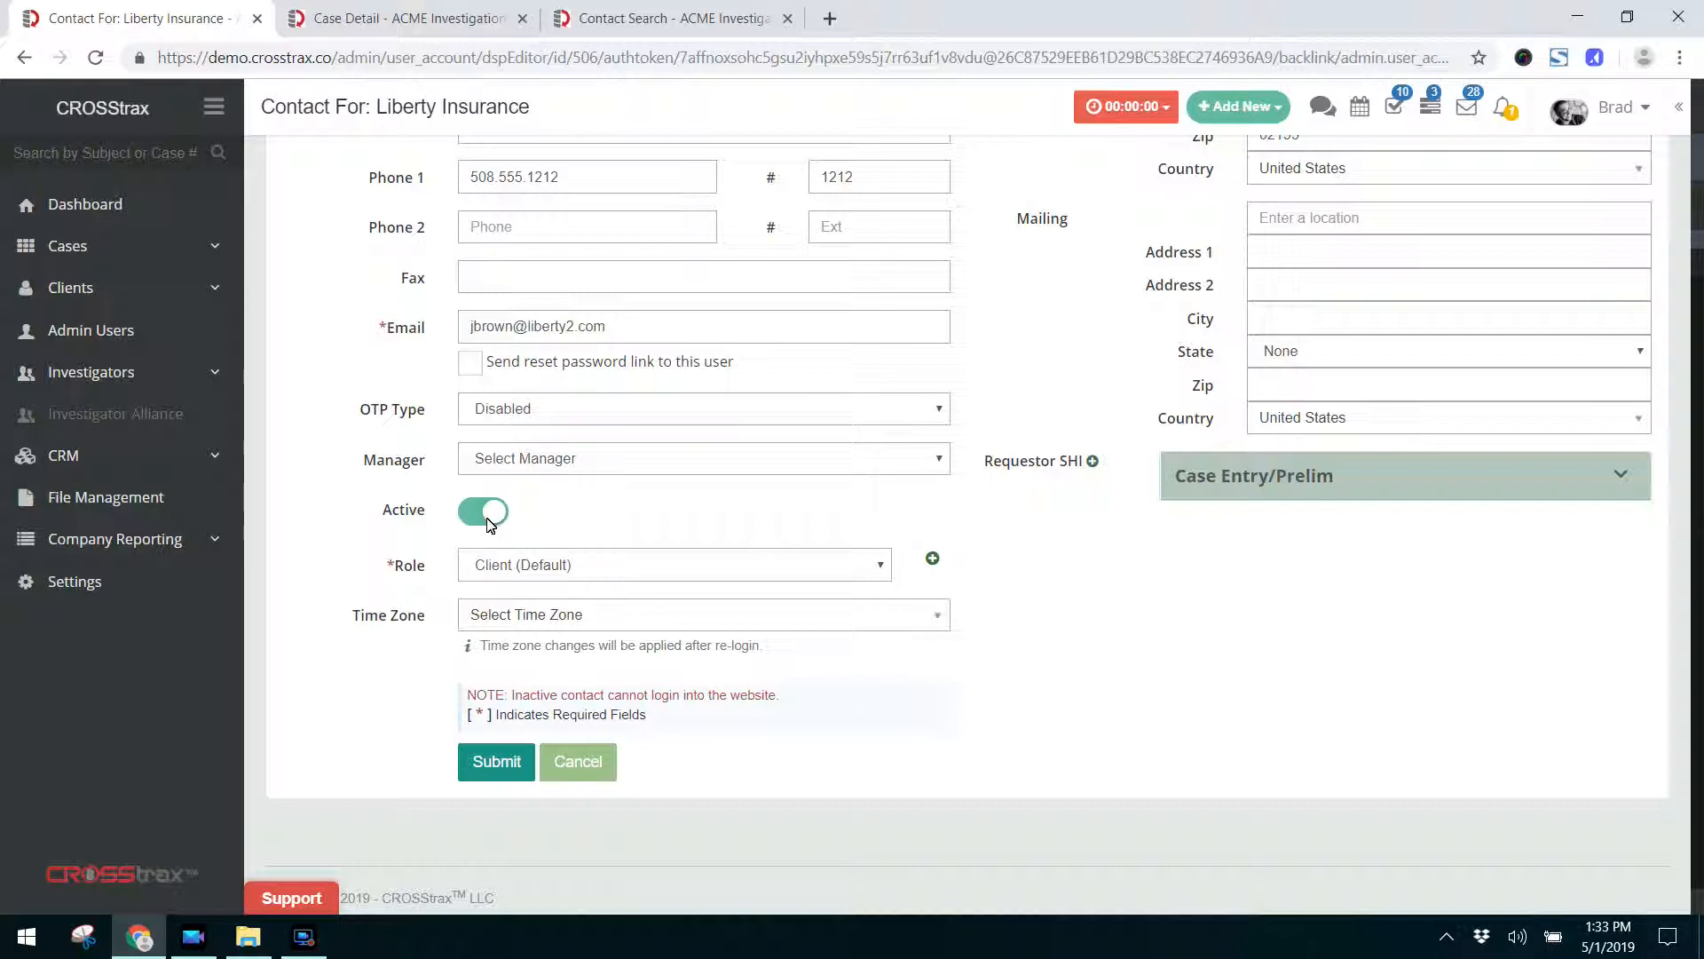
left_click(487, 519)
left_click(488, 519)
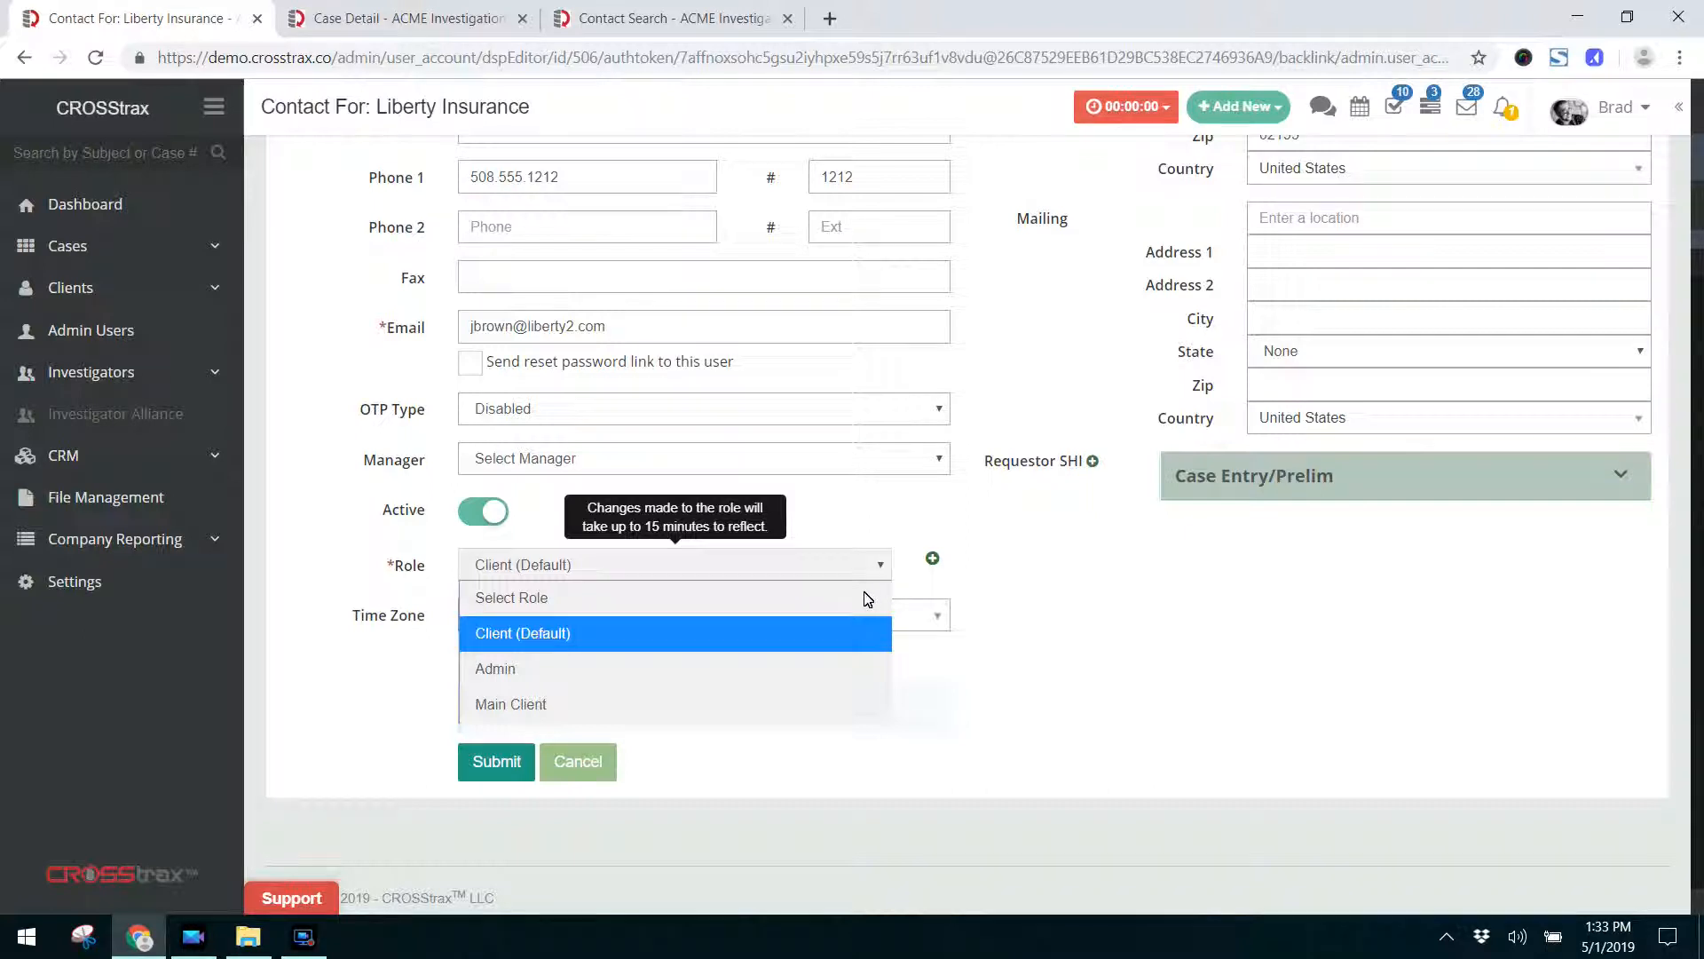
left_click(804, 646)
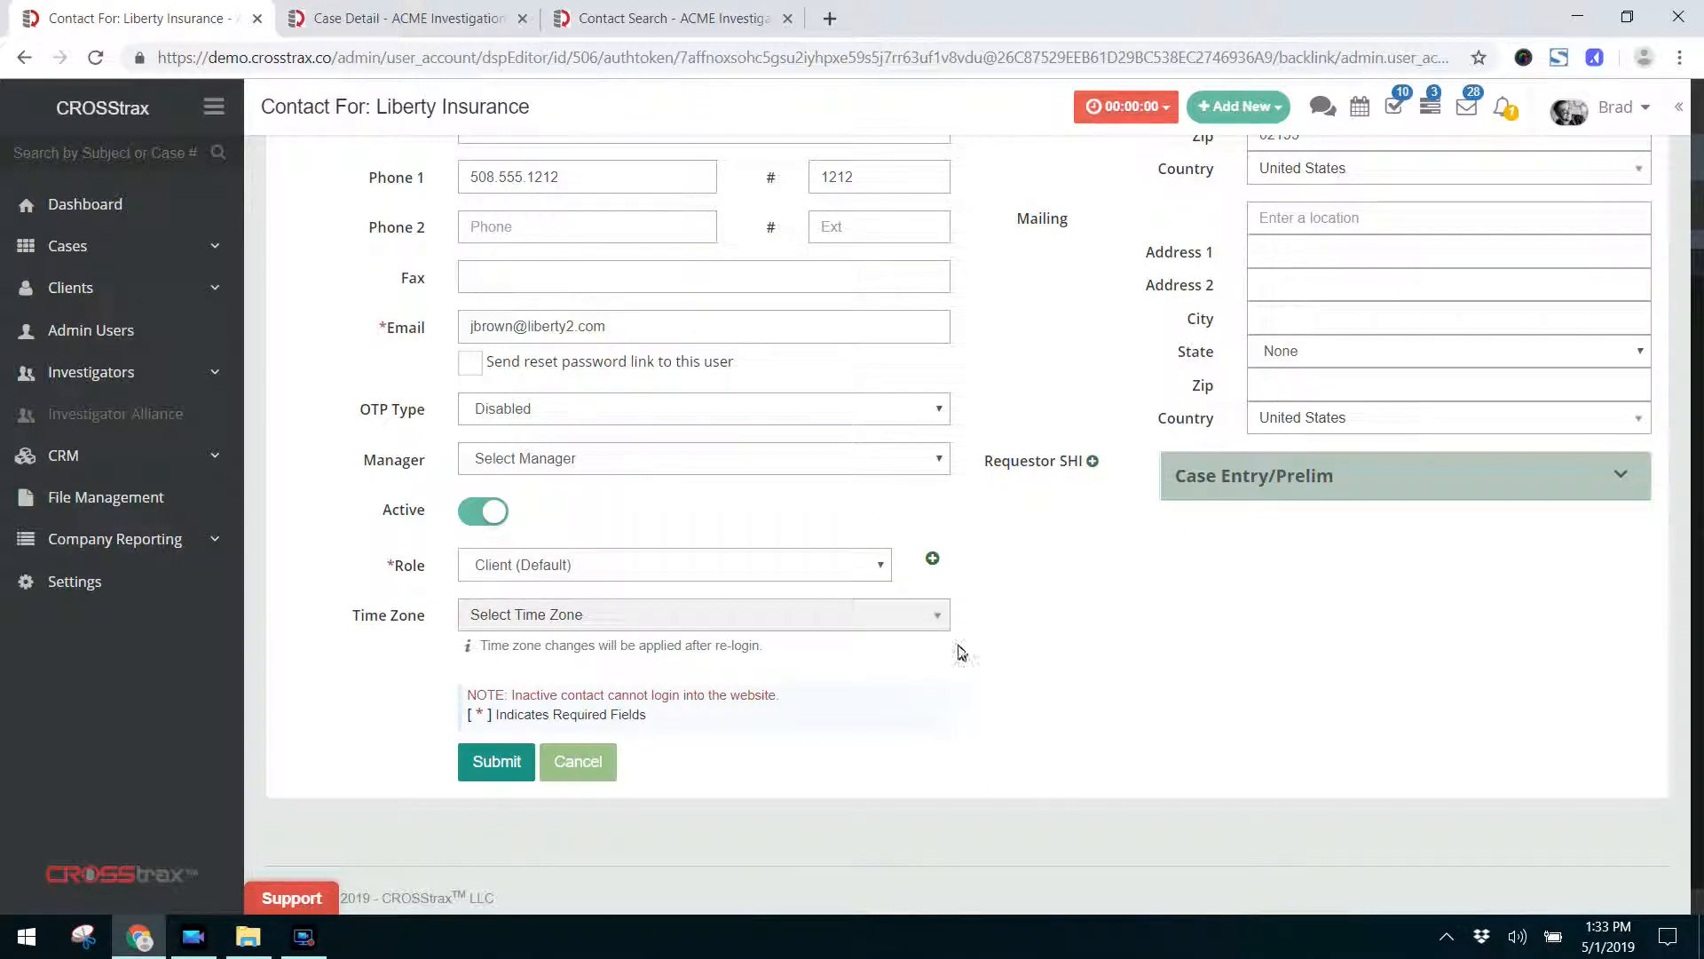
left_click(899, 619)
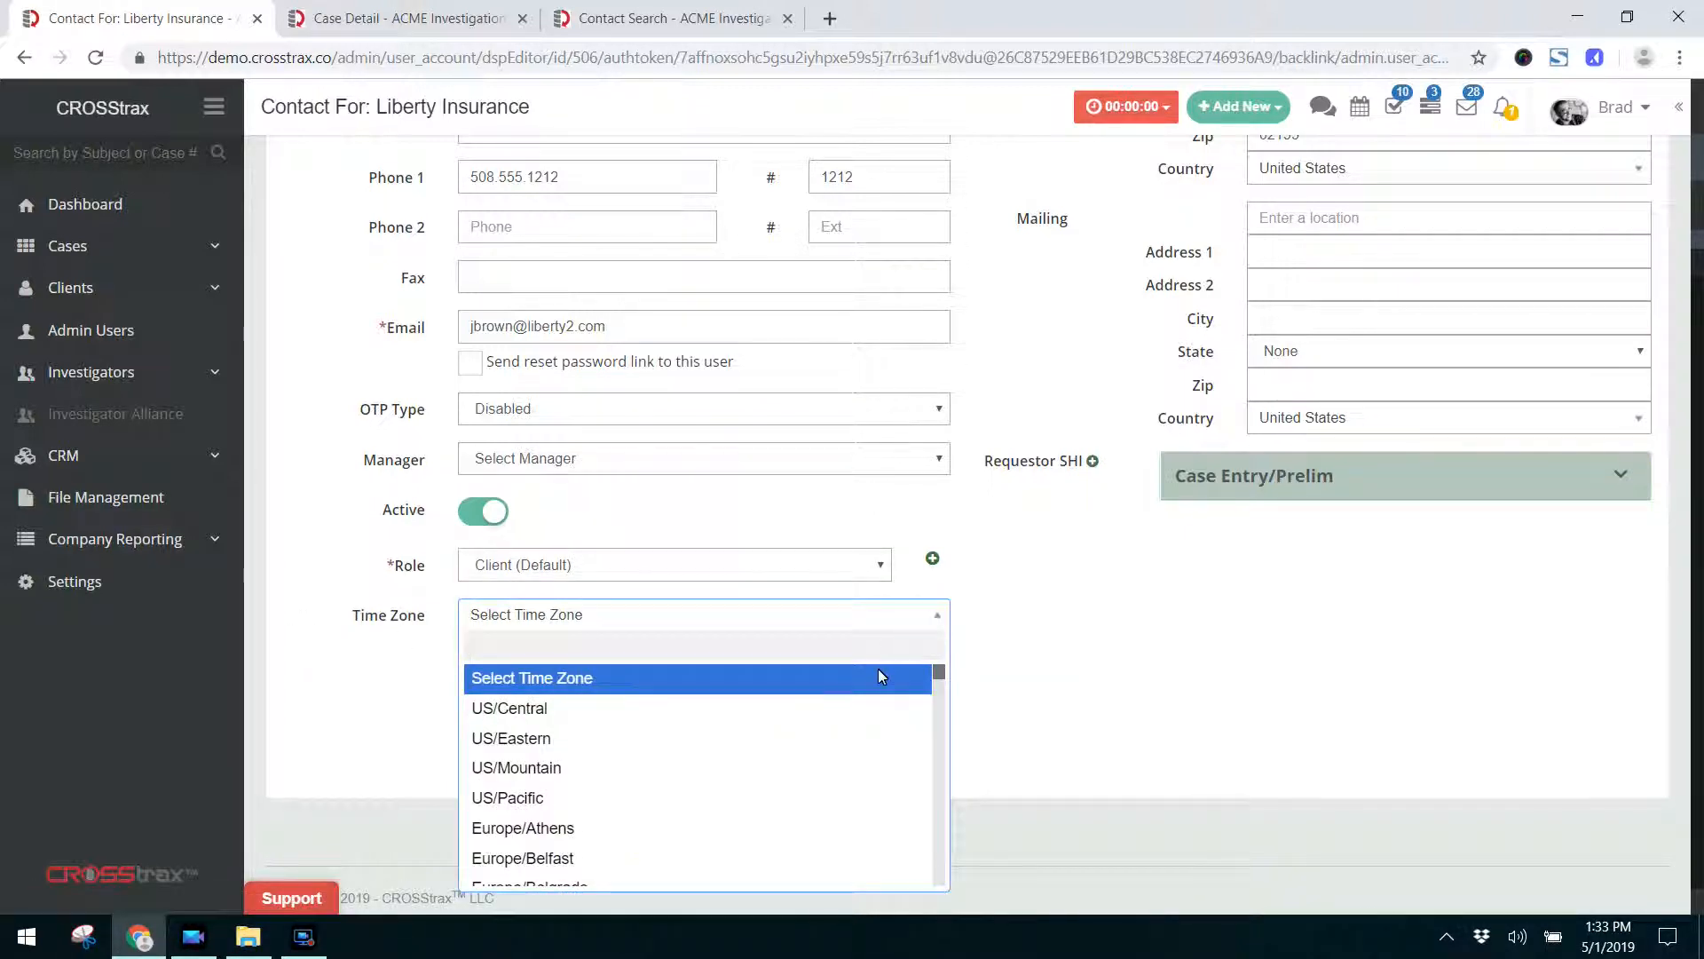
scroll(865, 780, "down", 4)
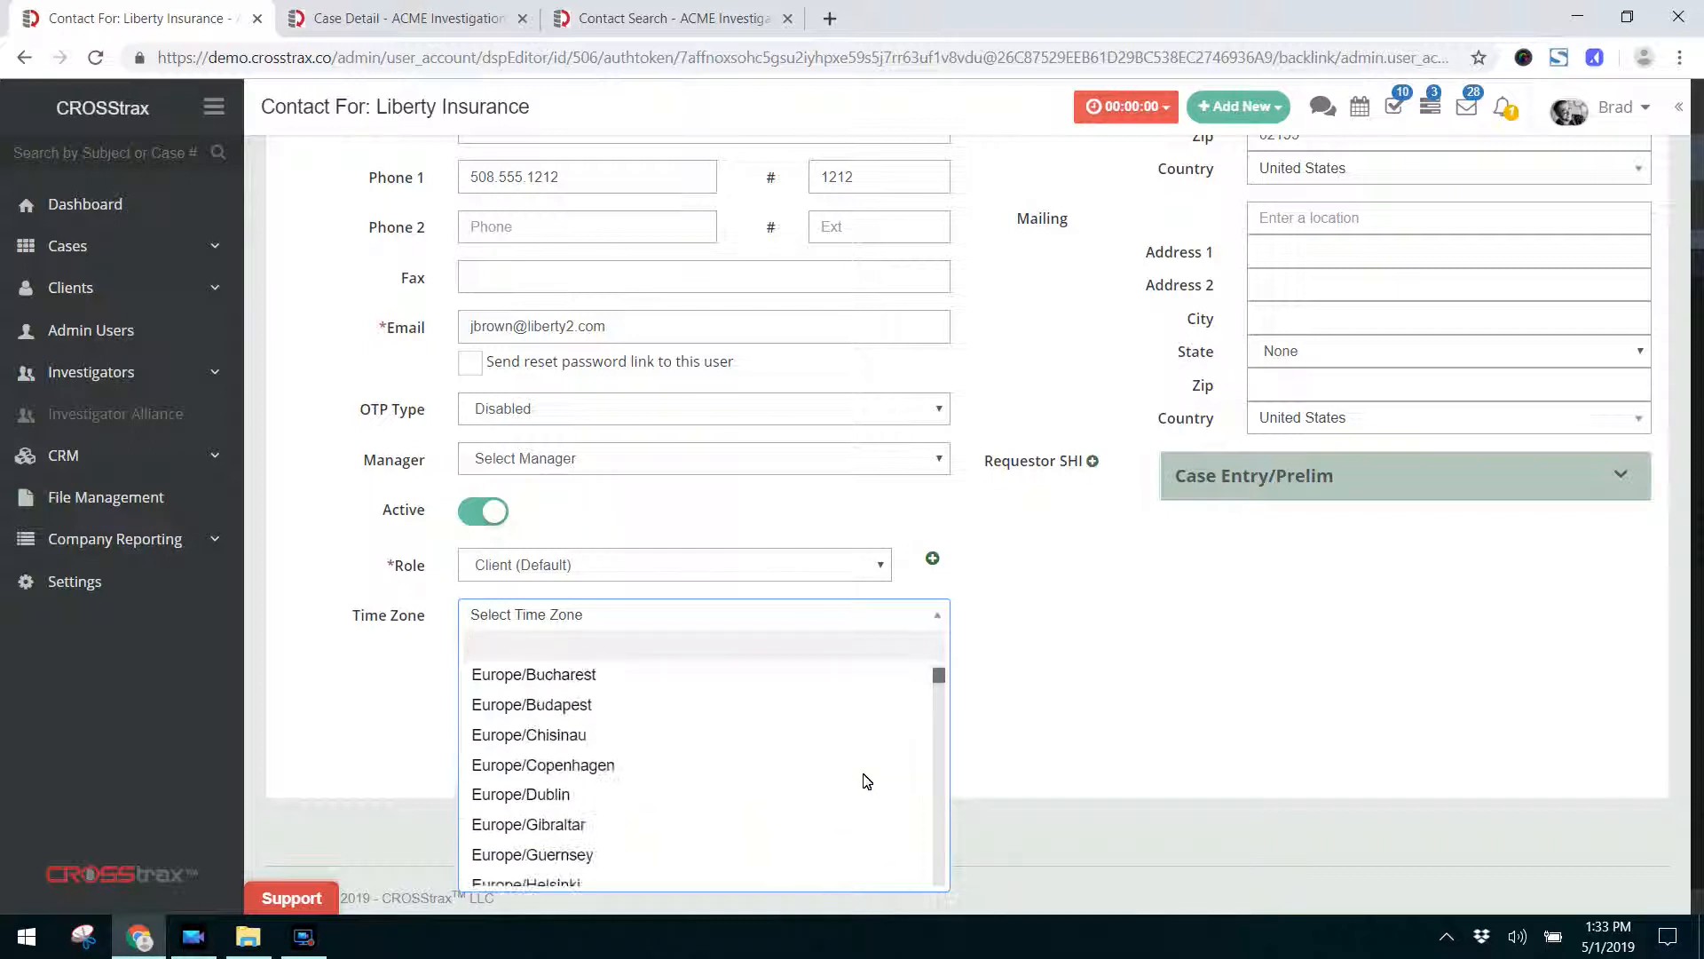
left_click(1021, 746)
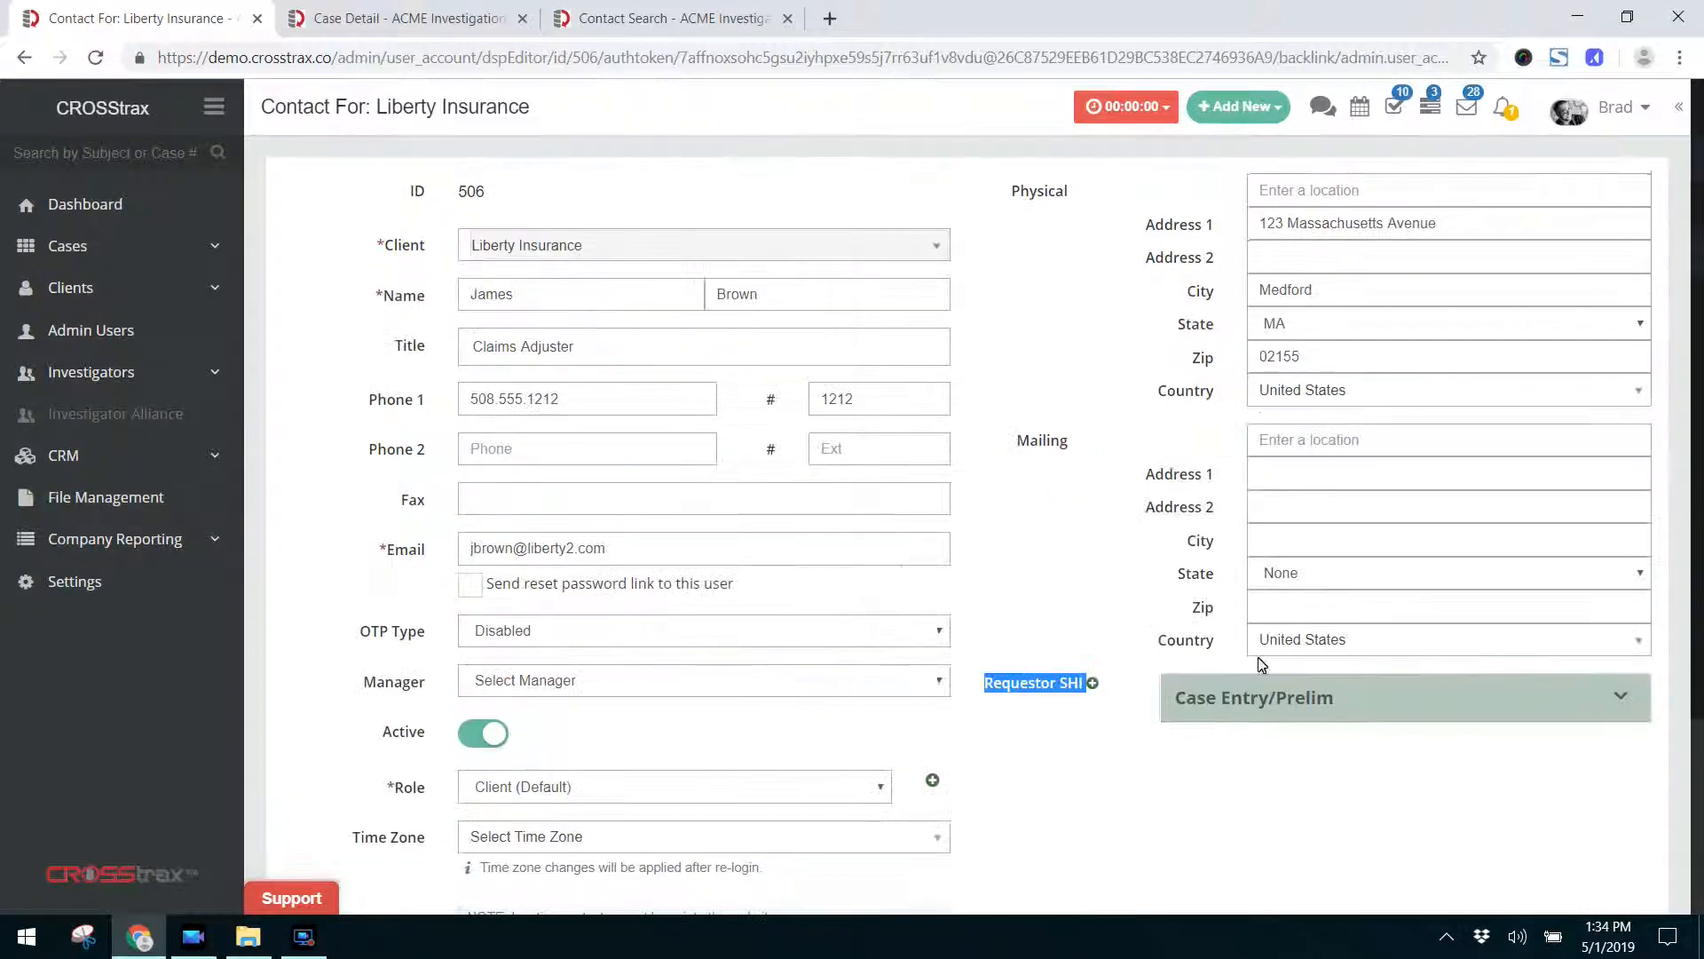
Submit the changes to the Liberty Insurance contact record.
scroll(835, 771, "down", 3)
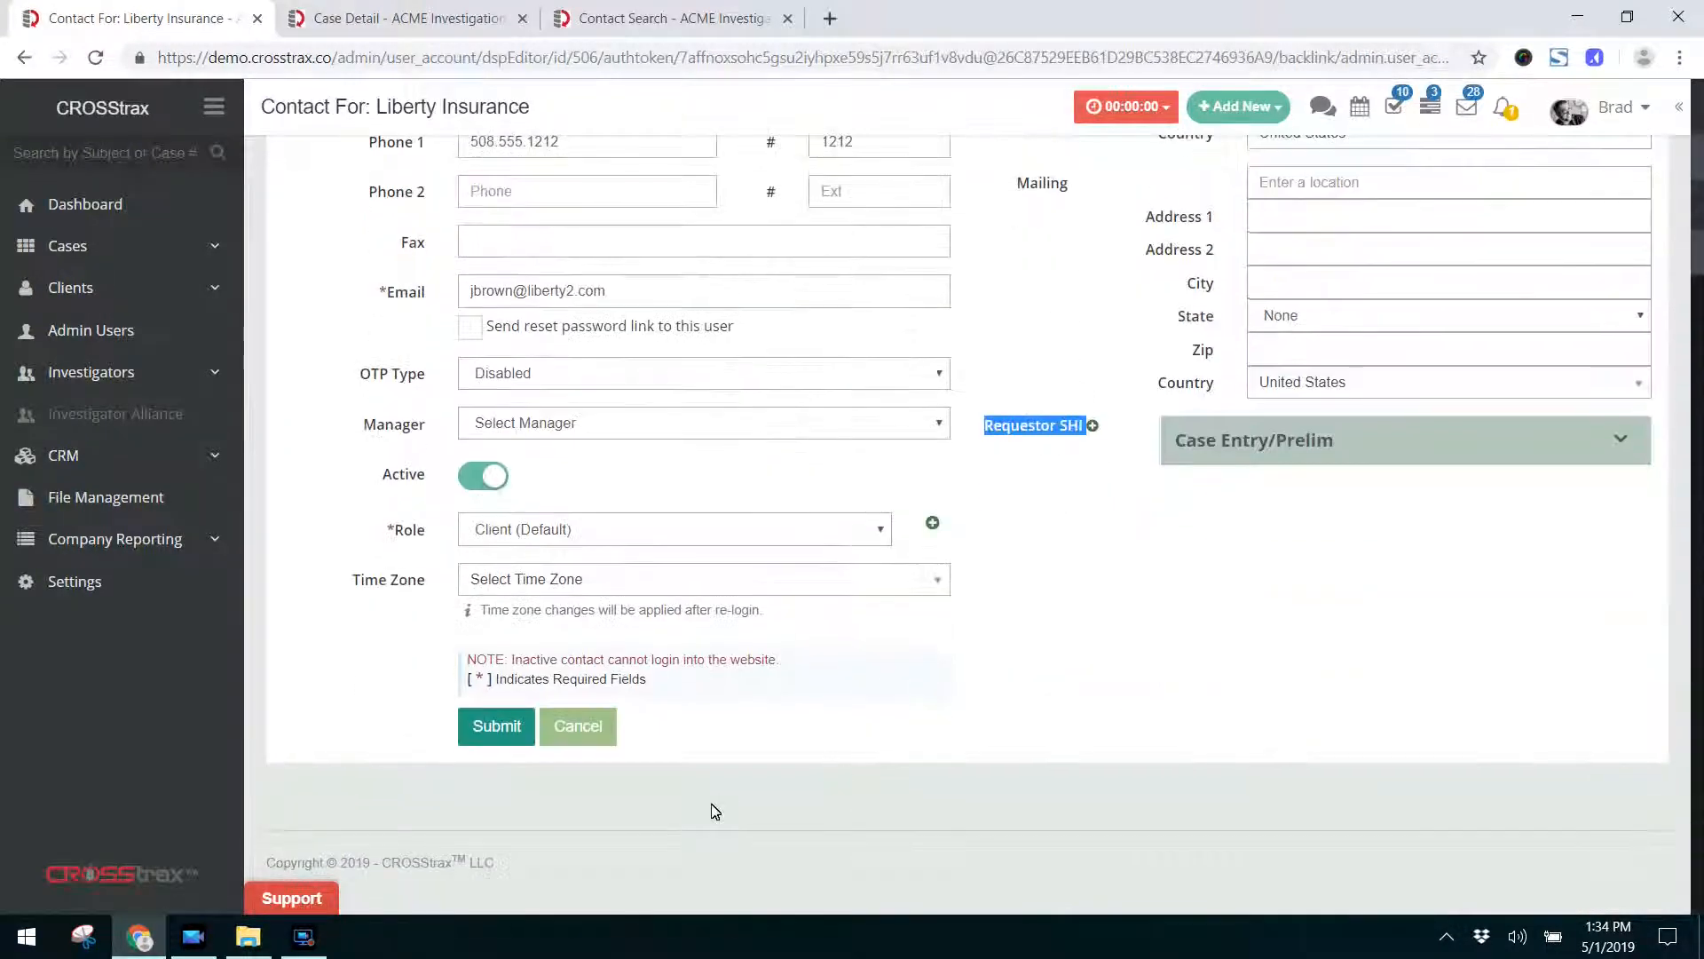
left_click(505, 738)
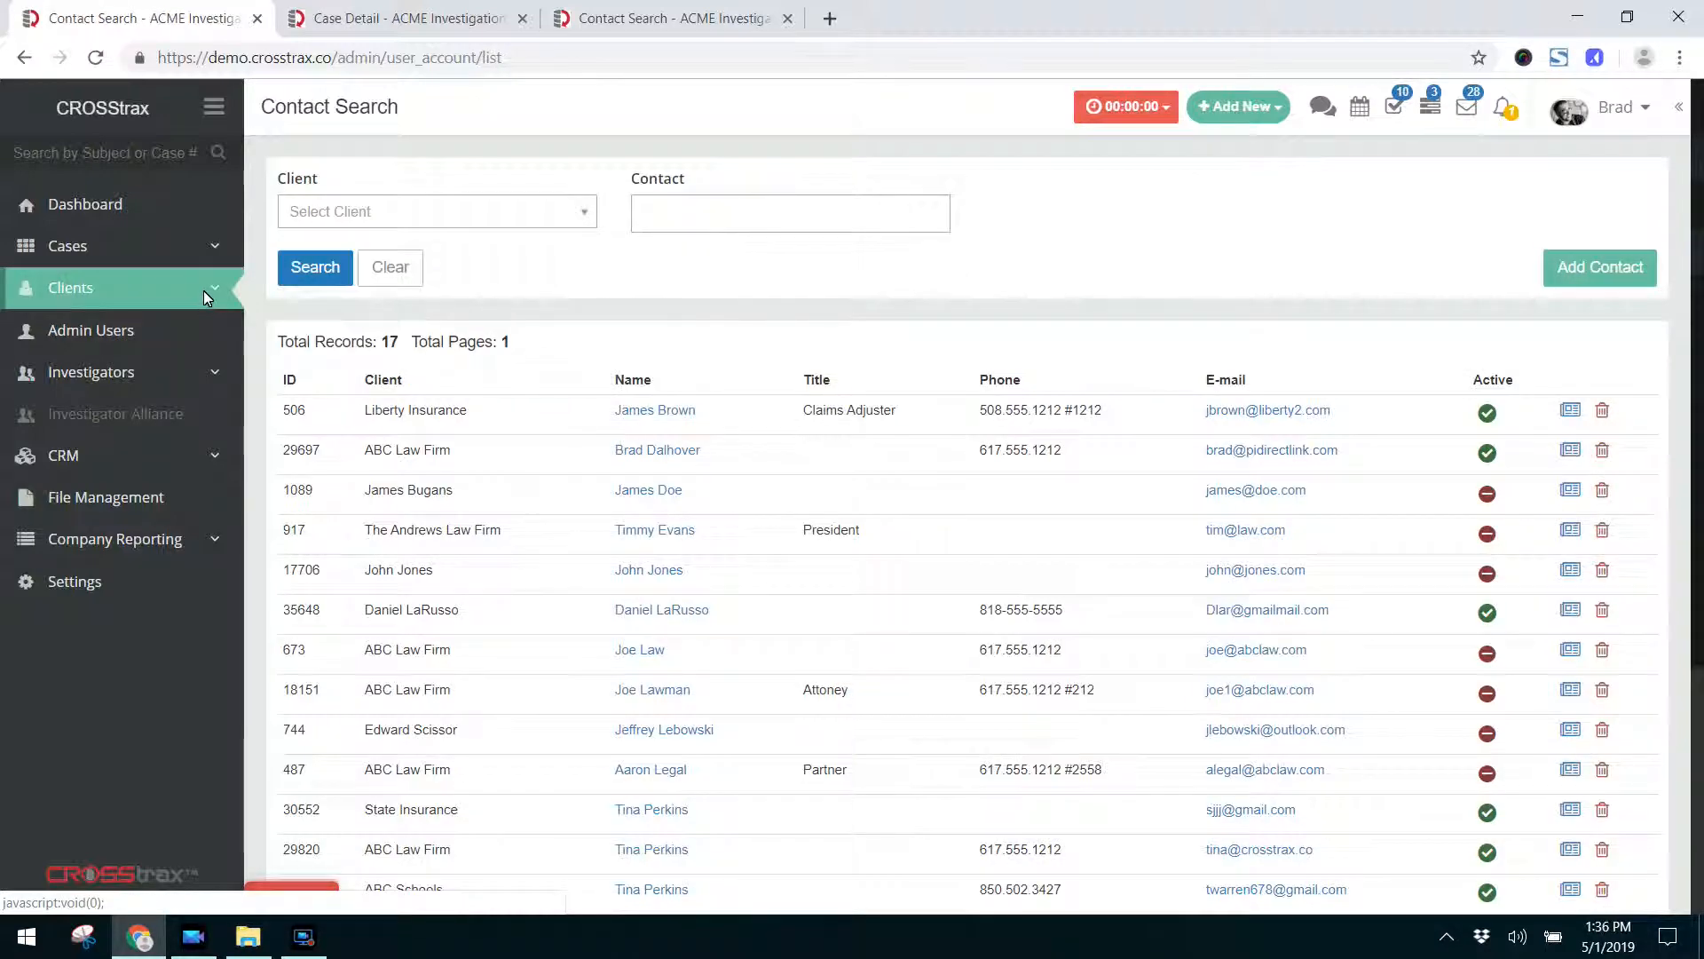
Review the Liberty Insurance contact's name in the contact list and the primary client's contact on the ABC Law Firm case.
left_click(204, 291)
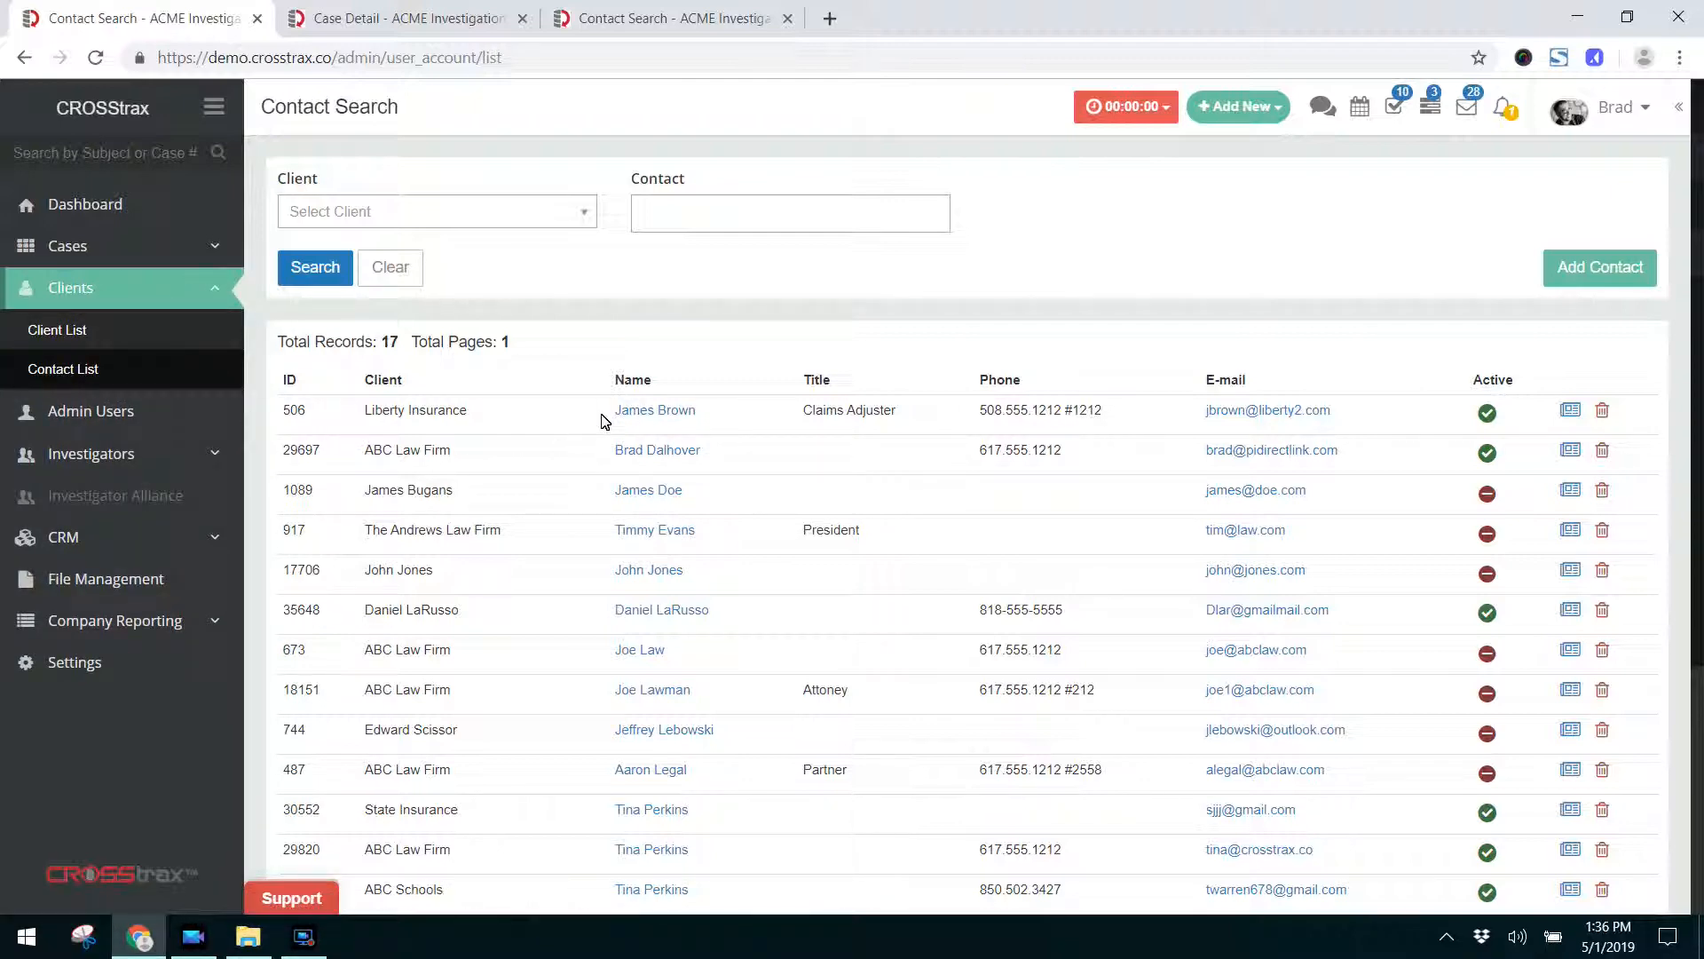
left_click_drag(612, 411, 704, 417)
left_click(533, 374)
left_click(367, 25)
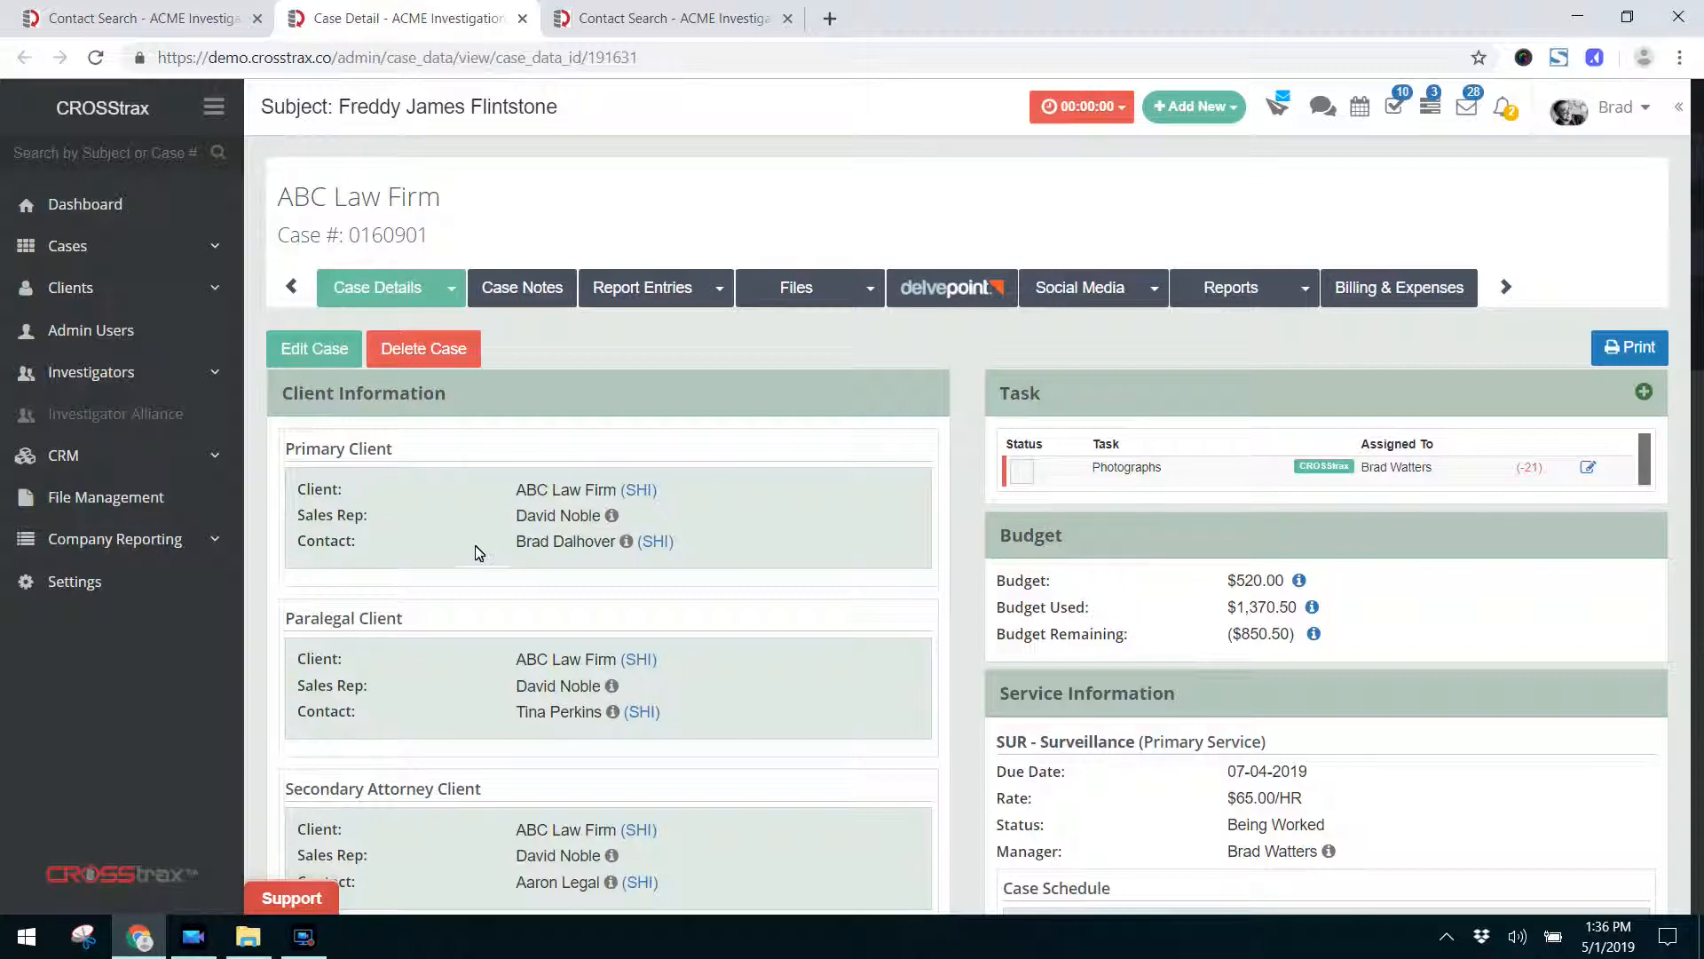
left_click_drag(483, 544, 692, 557)
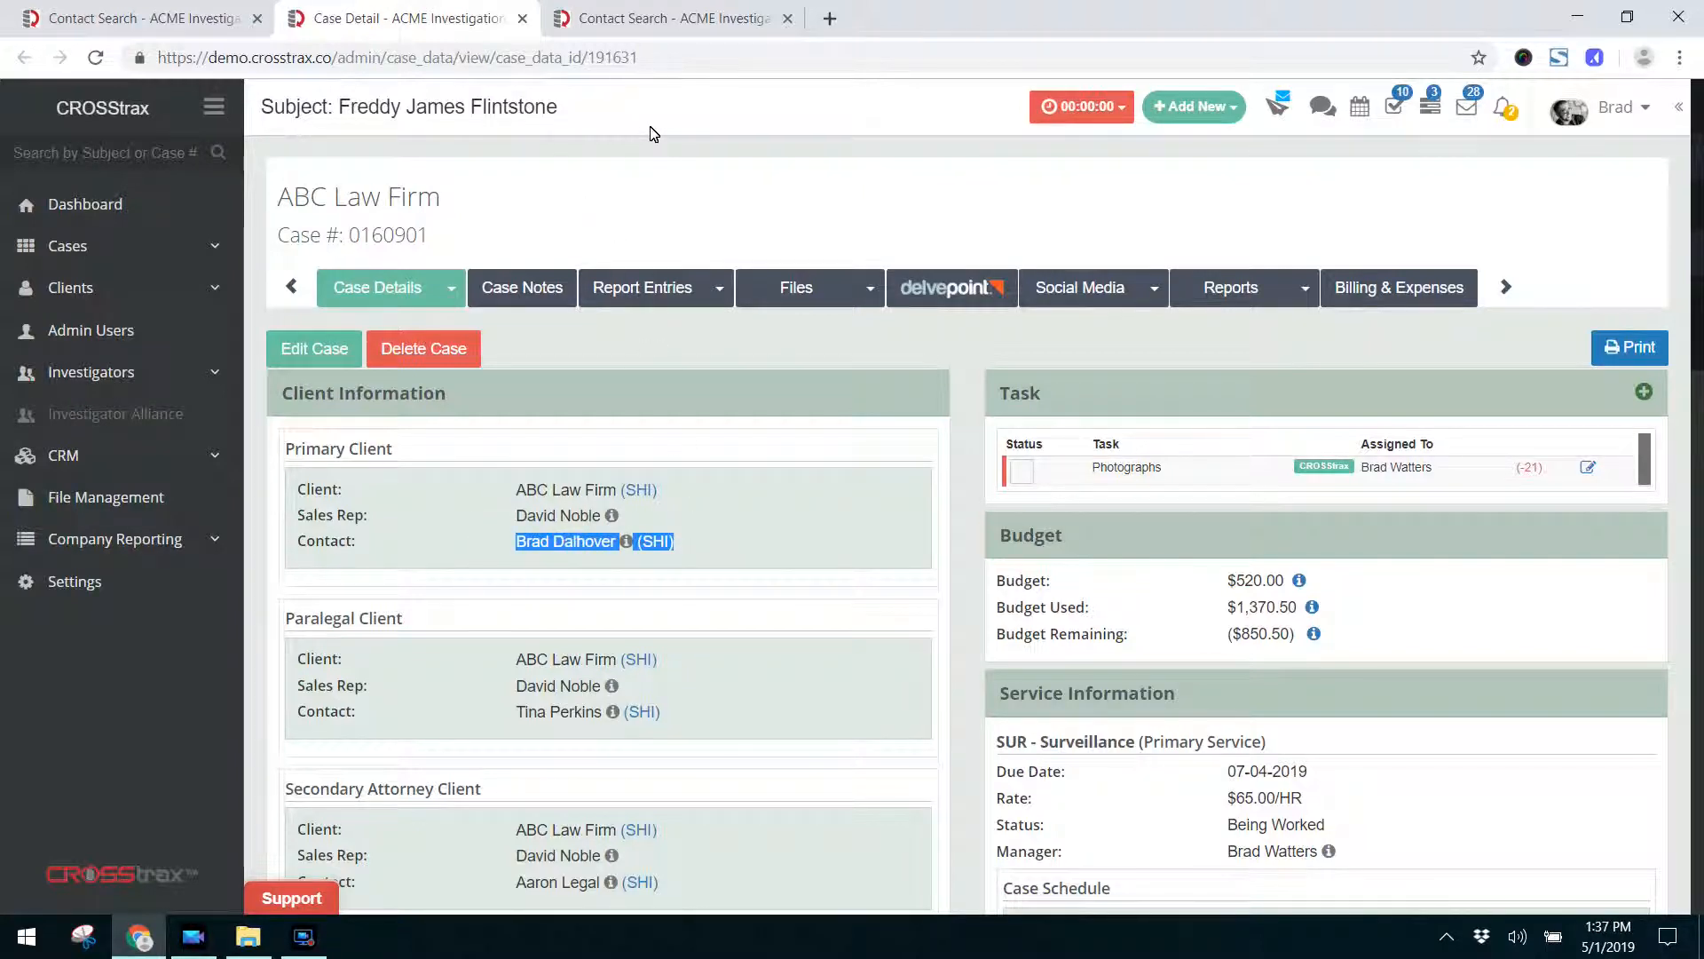
Return to the full contact list and reopen the Liberty Insurance Claims Adjuster's contact record to view its settings.
left_click(115, 18)
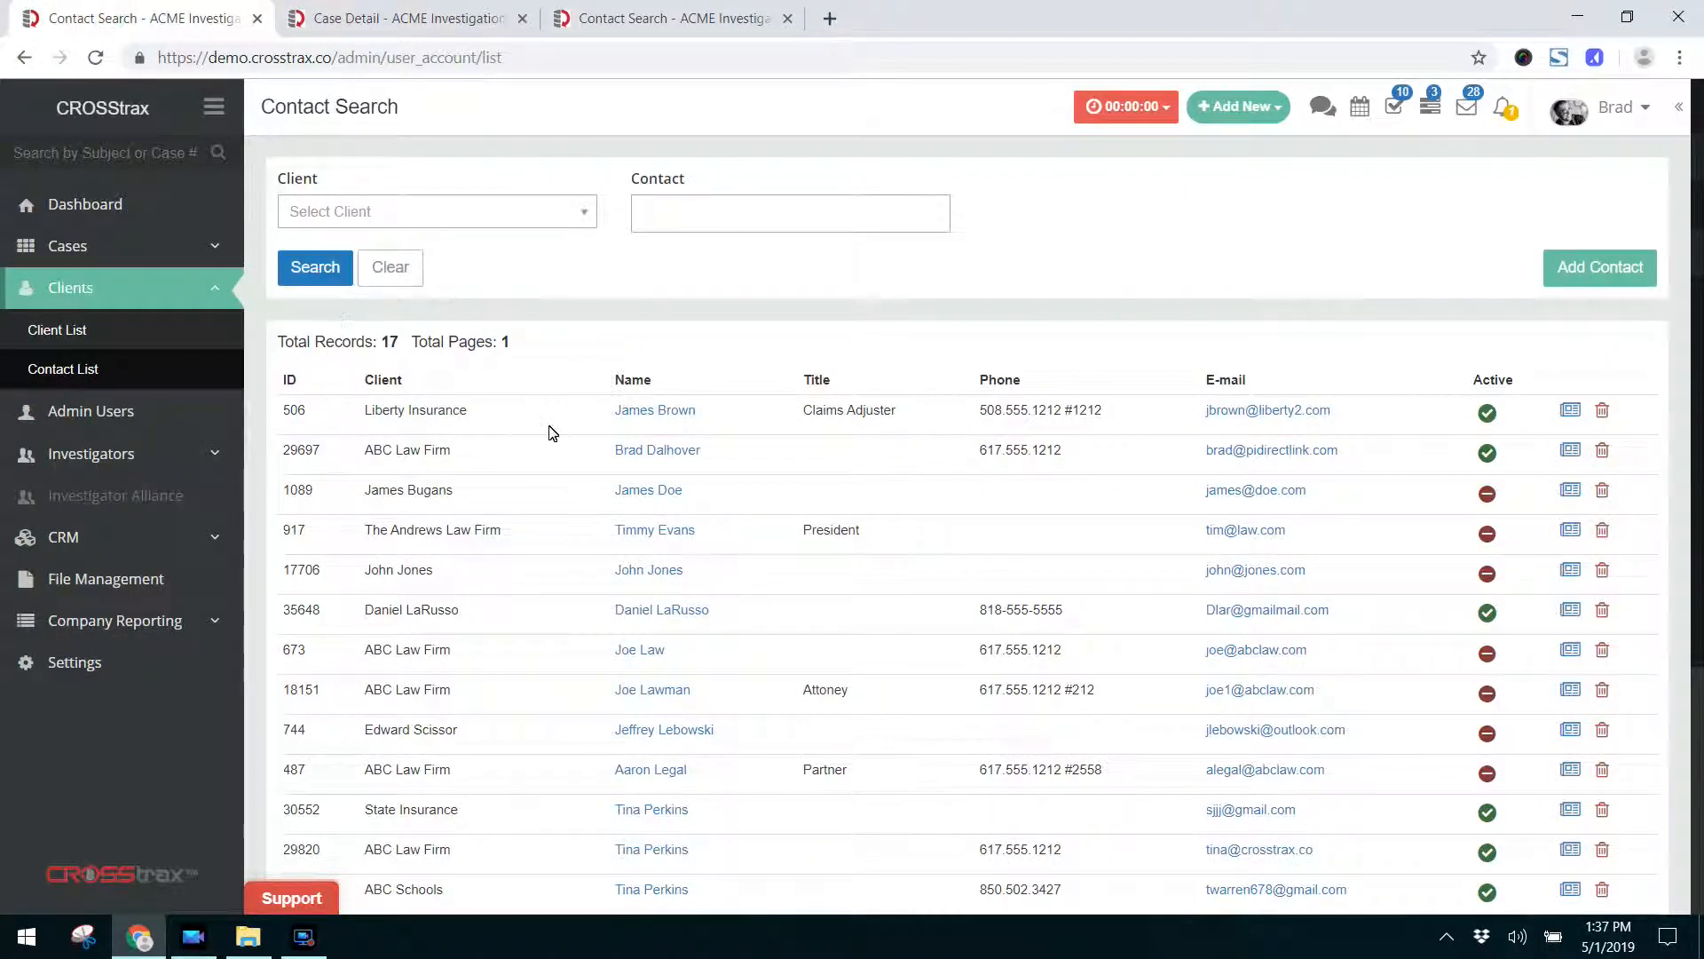
left_click(647, 414)
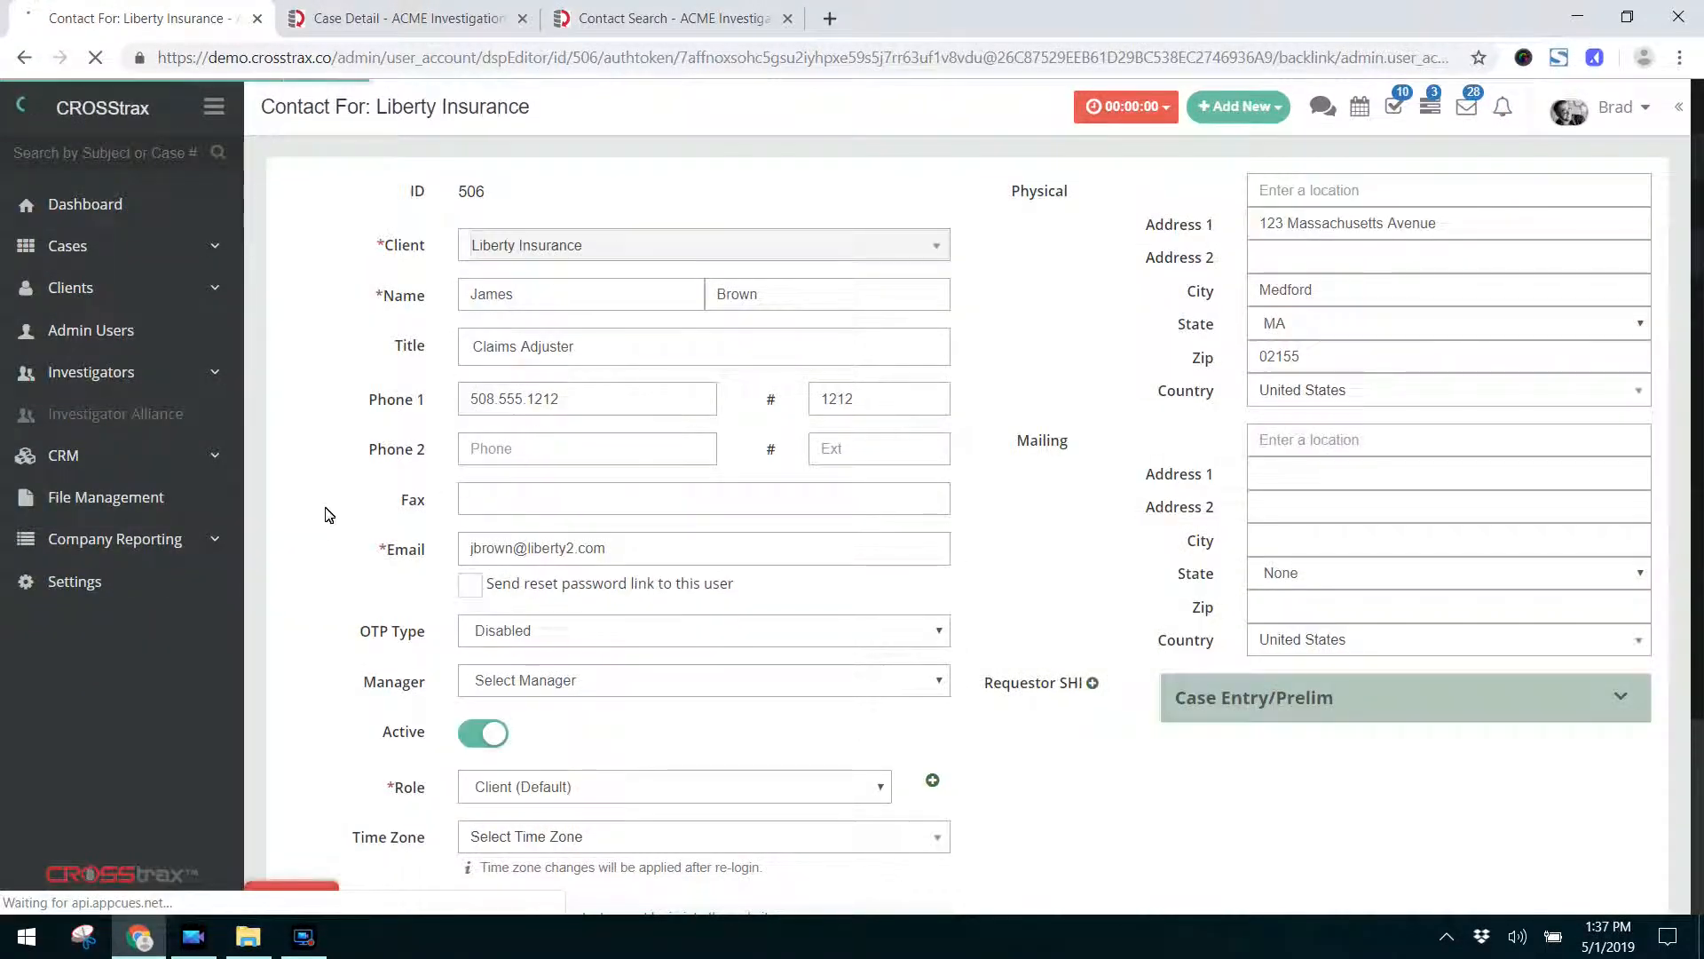
scroll(328, 515, "down", 3)
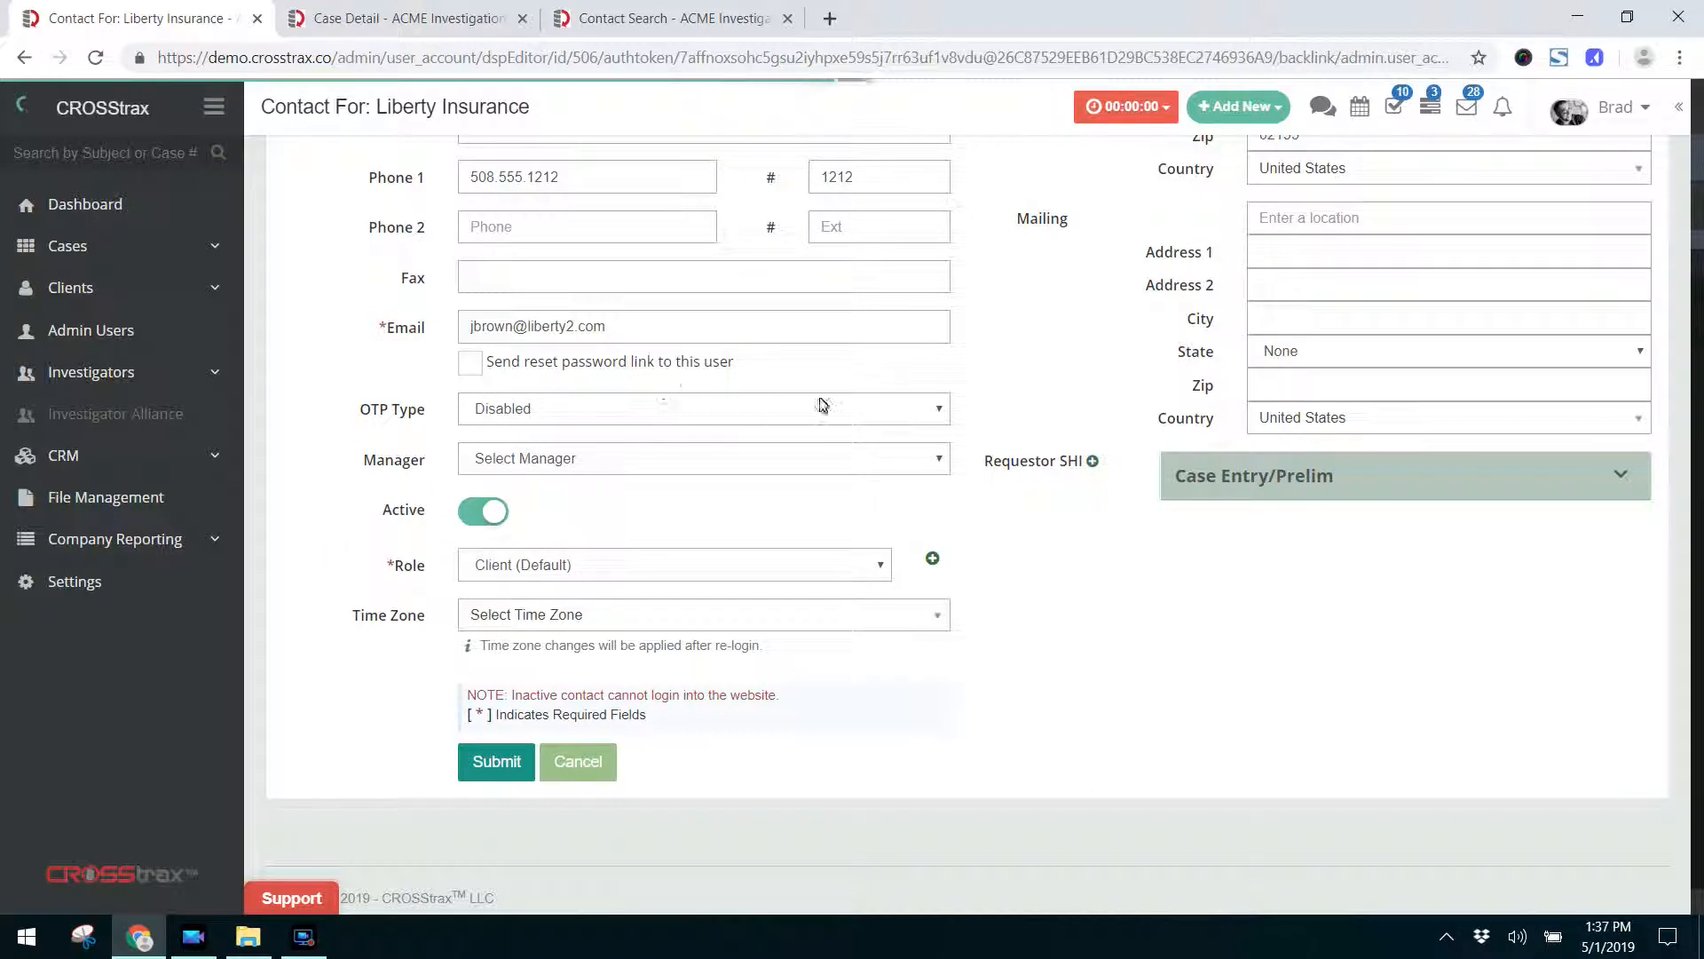